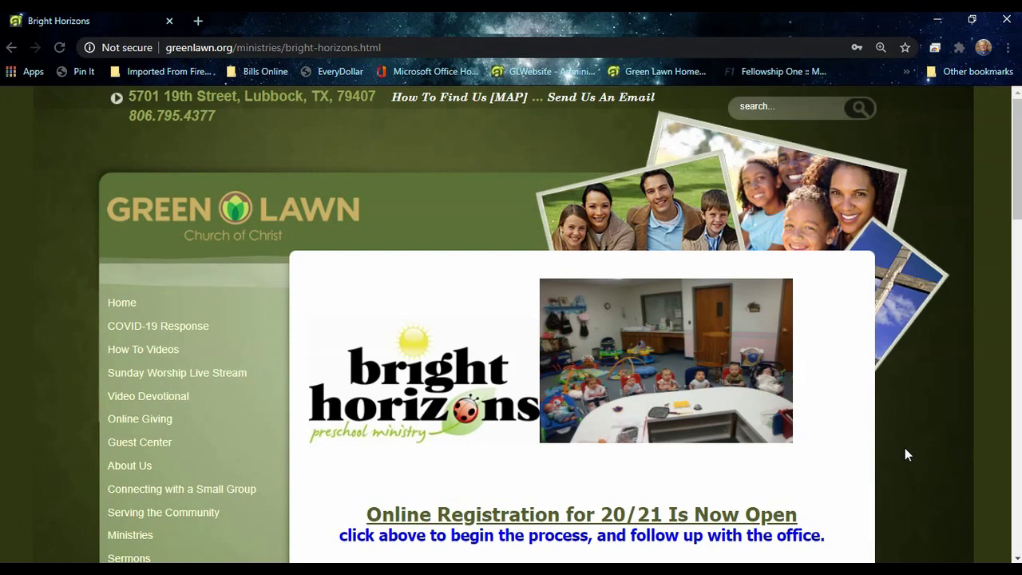
Step: Open the Schedule Payments Online link in the forms and information table of the Bright Horizons page
scroll(905, 451, down, 5)
scroll(898, 469, down, 5)
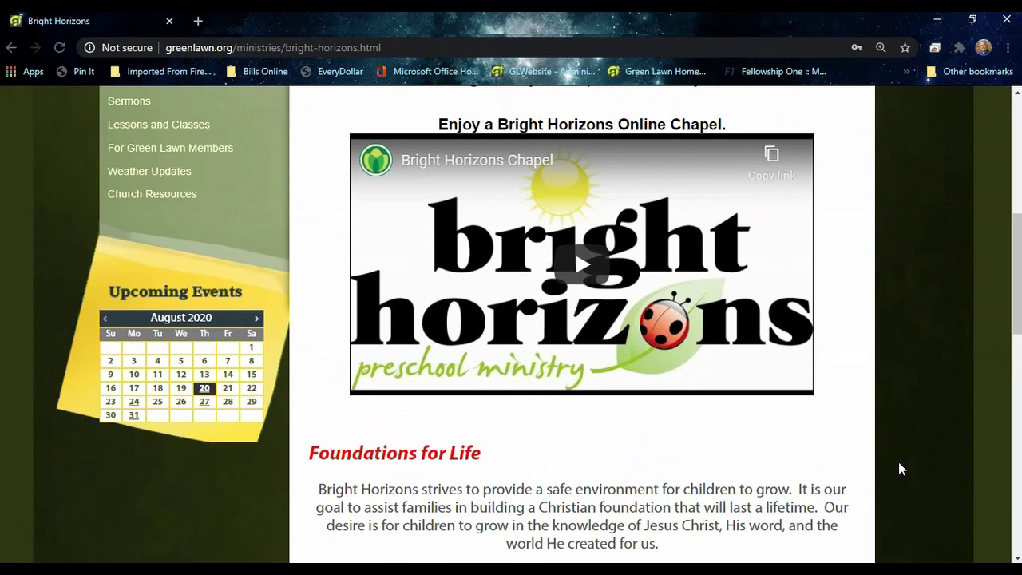
scroll(893, 469, down, 5)
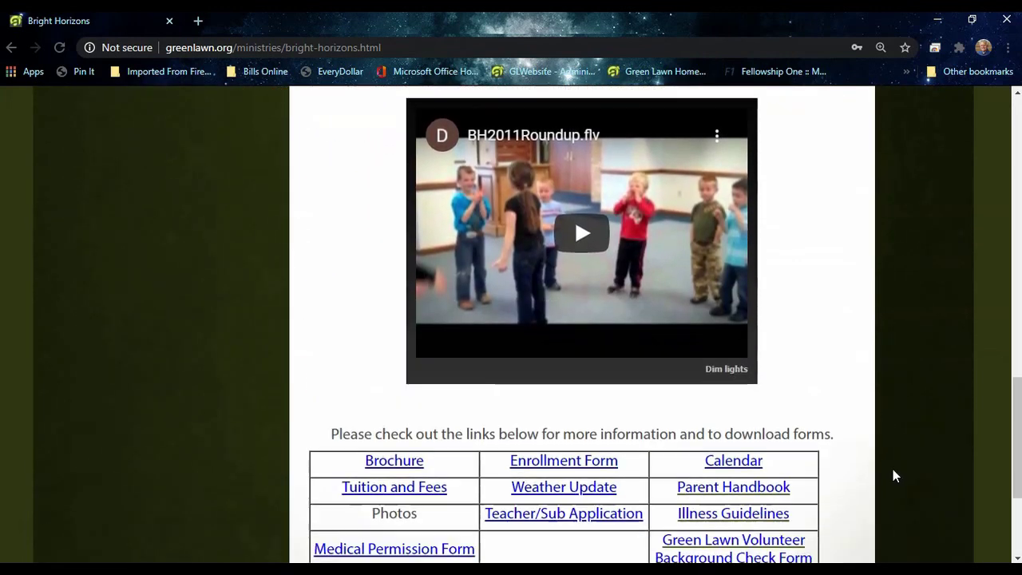
scroll(892, 469, up, 1)
scroll(893, 467, down, 2)
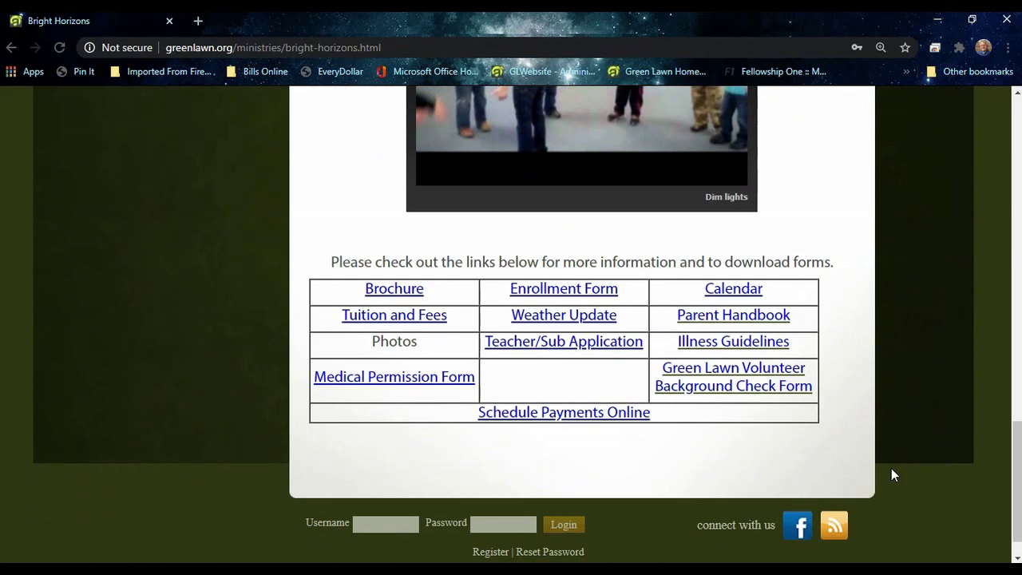
click(573, 413)
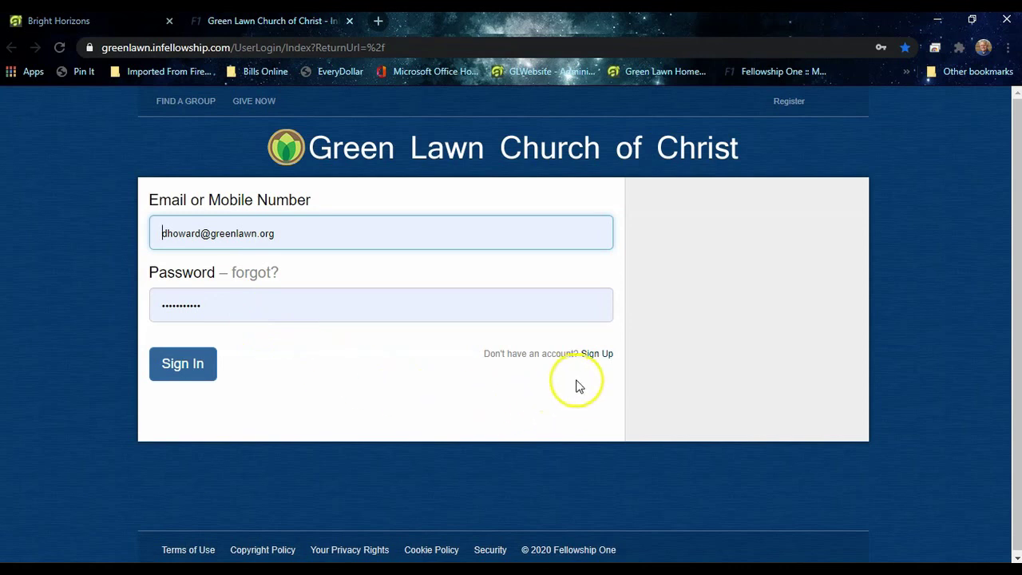
Step: View the new account sign-up form, cancel it, and sign in with the saved credentials
click(597, 356)
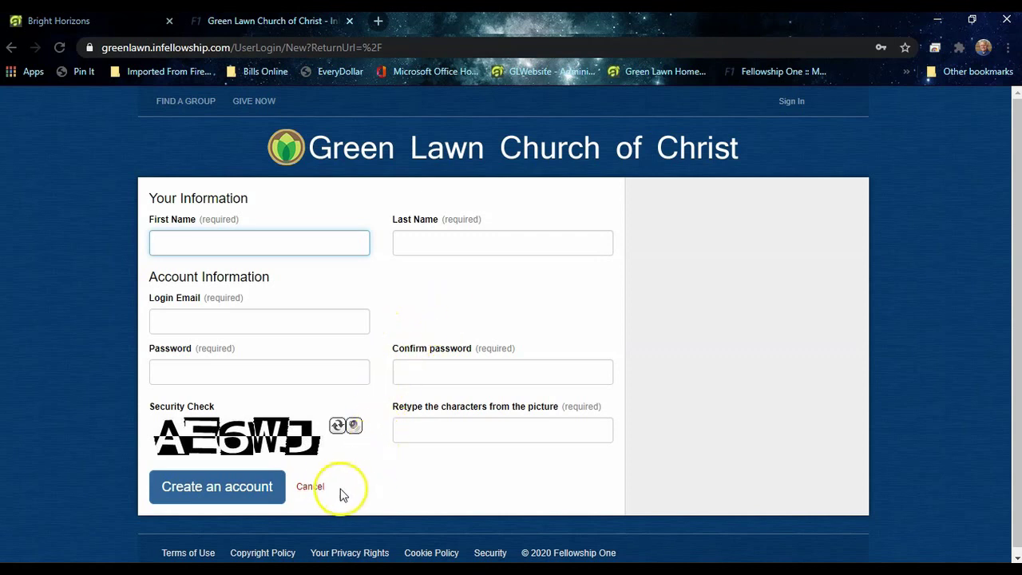
click(315, 487)
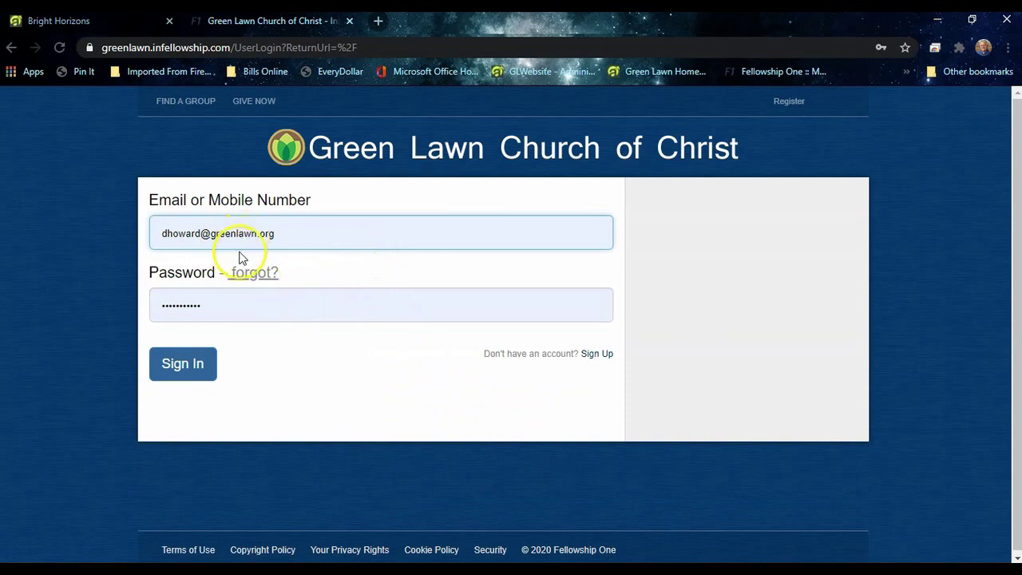
click(192, 365)
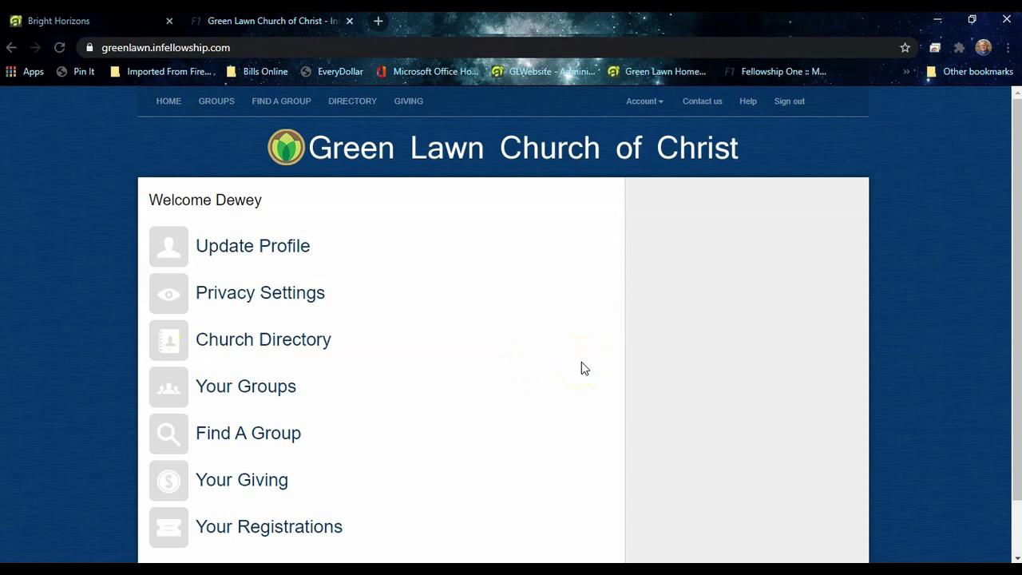
Step: Go to Your Giving and start an immediate contribution with Give Now
click(461, 385)
click(245, 487)
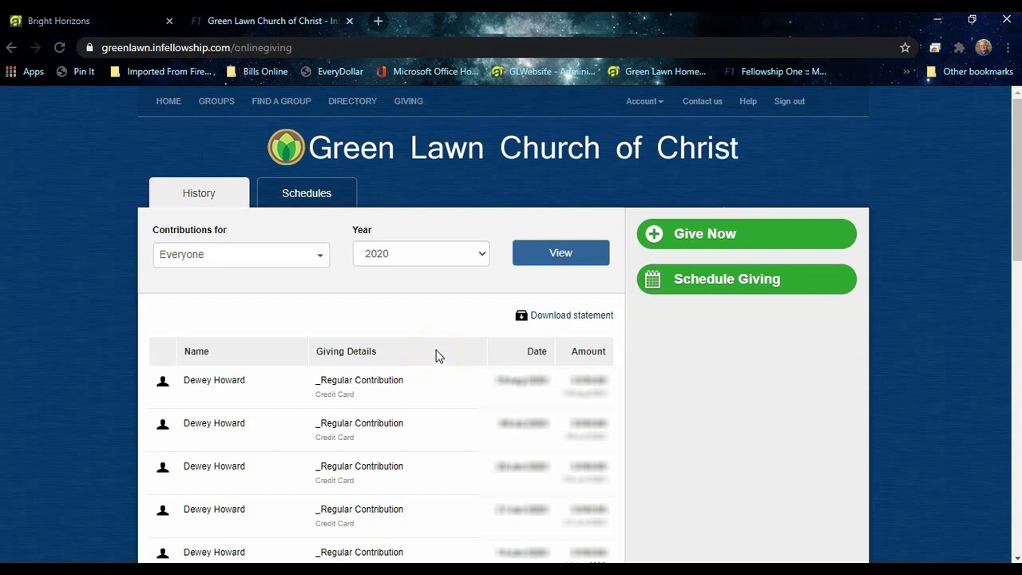
click(707, 242)
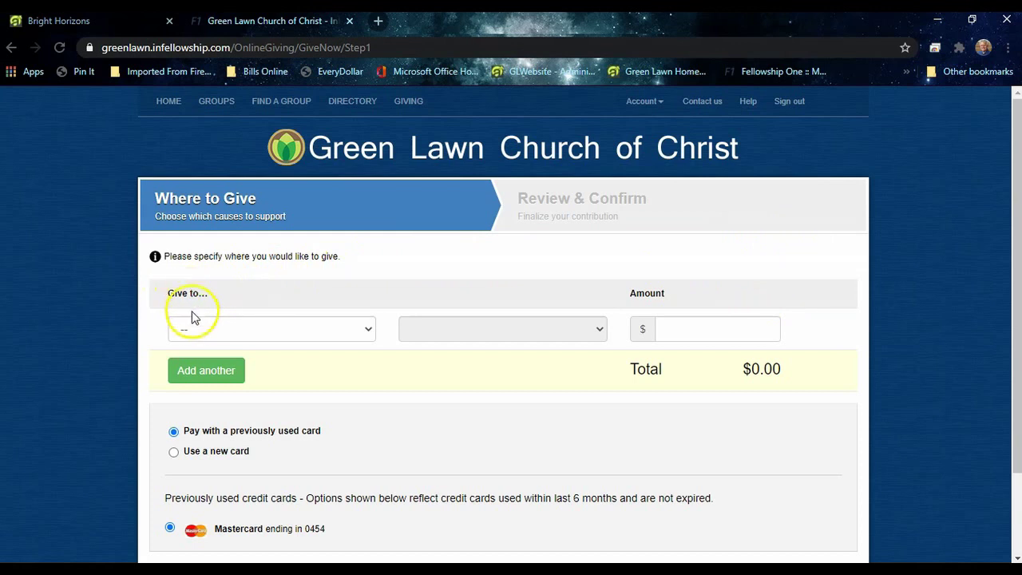
Step: Fill in the first payment row with Bright Horizons Payments, BH - Tuition and an amount of $125
click(367, 330)
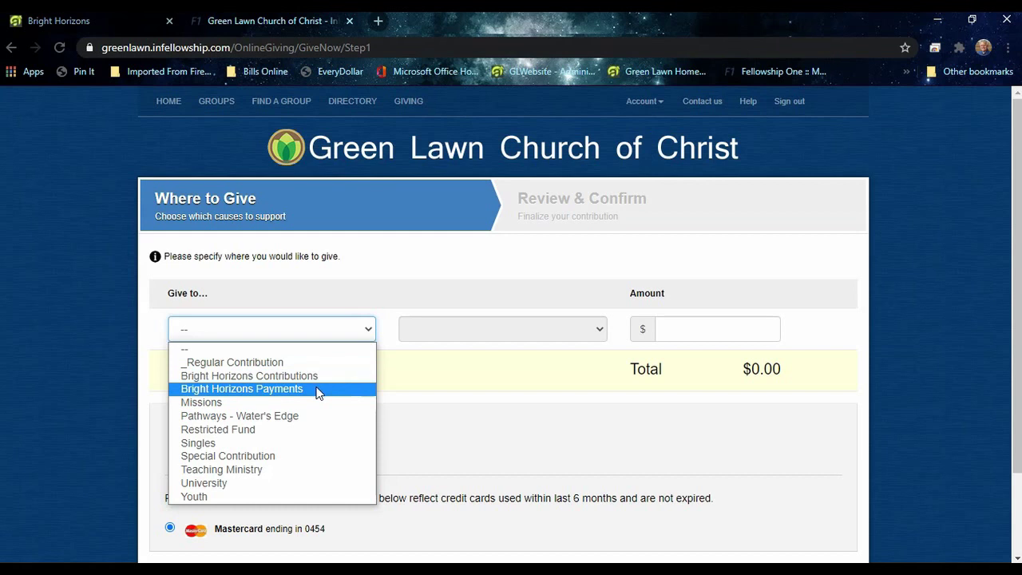
click(231, 391)
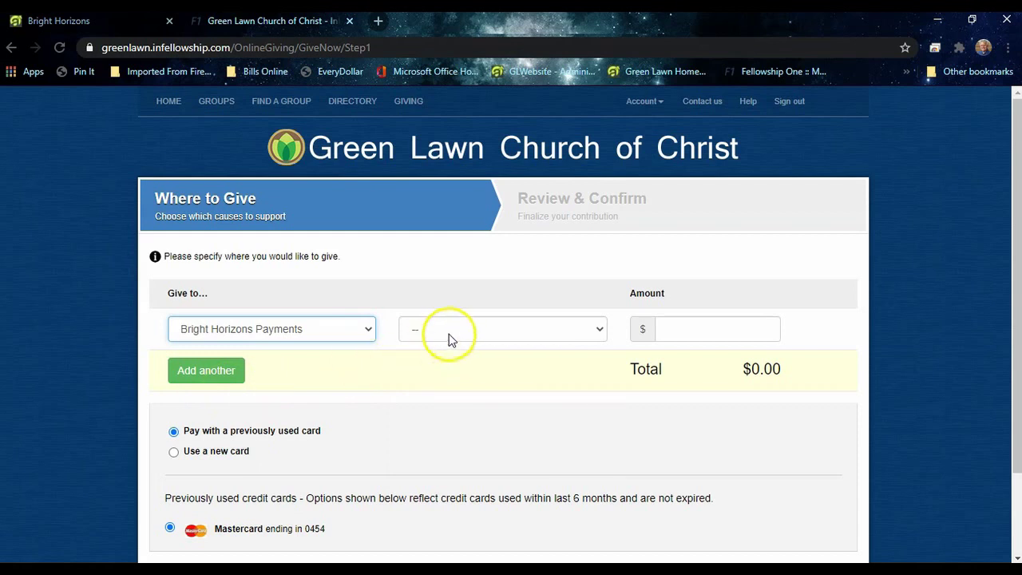
click(603, 332)
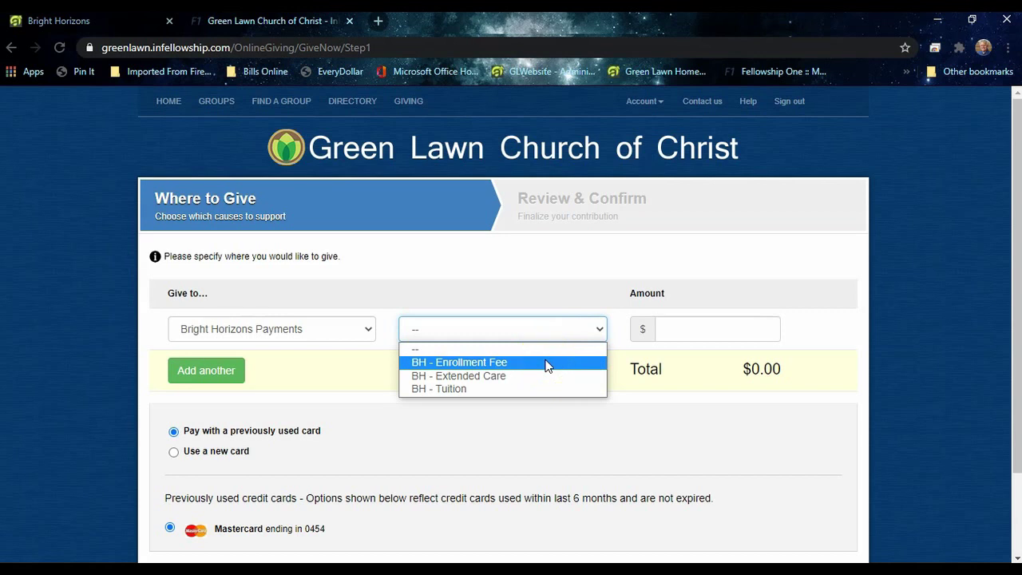
click(463, 389)
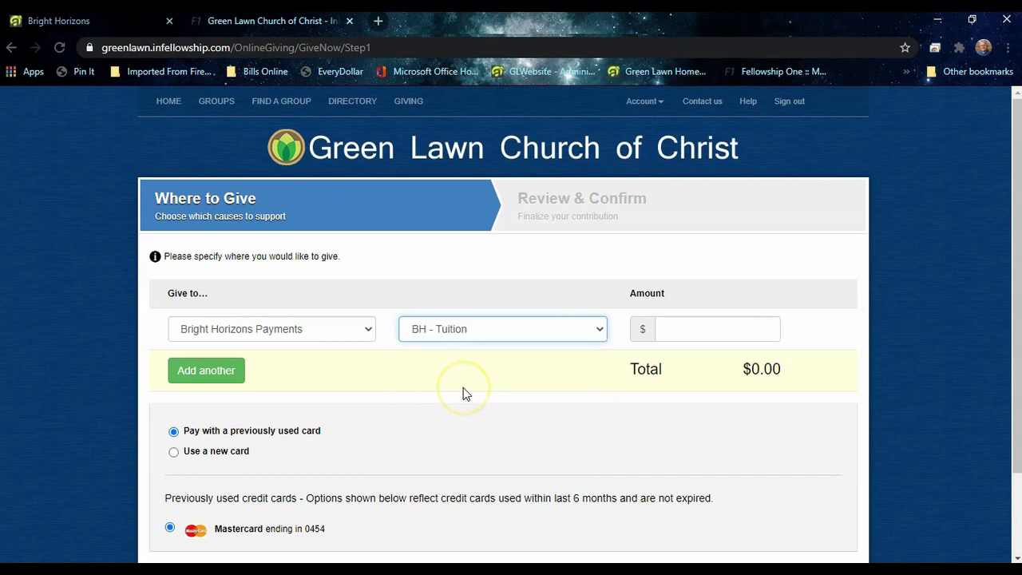
click(744, 328)
text(125)
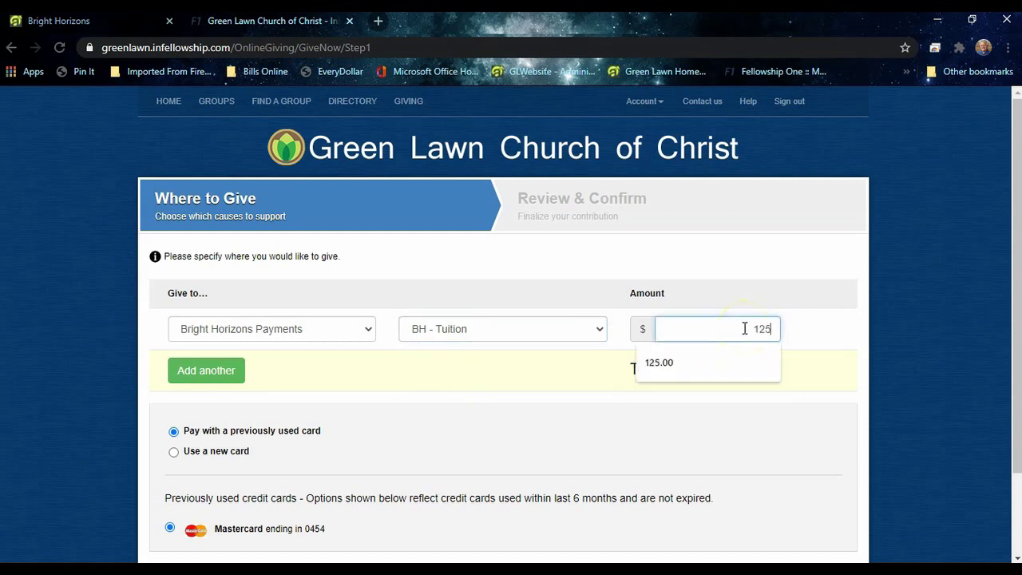
click(595, 368)
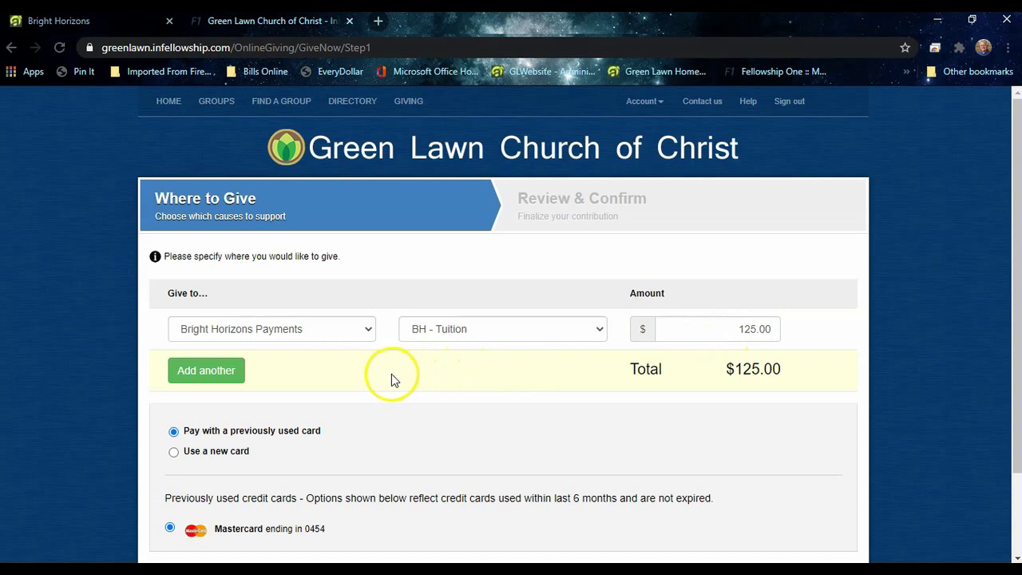
Step: Add a second payment row for Bright Horizons Payments, BH - Tuition, with an amount of $140
click(227, 372)
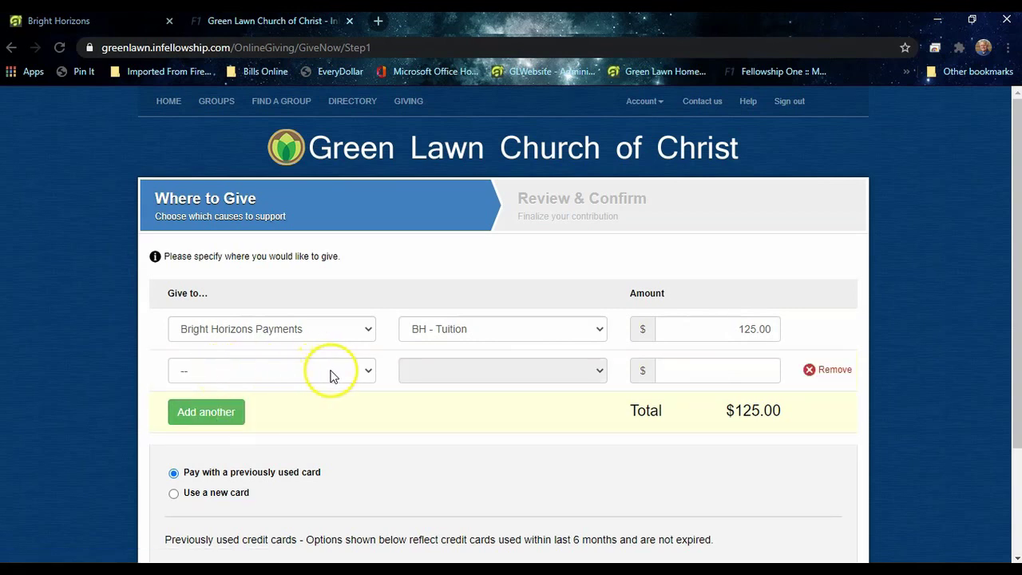
click(368, 375)
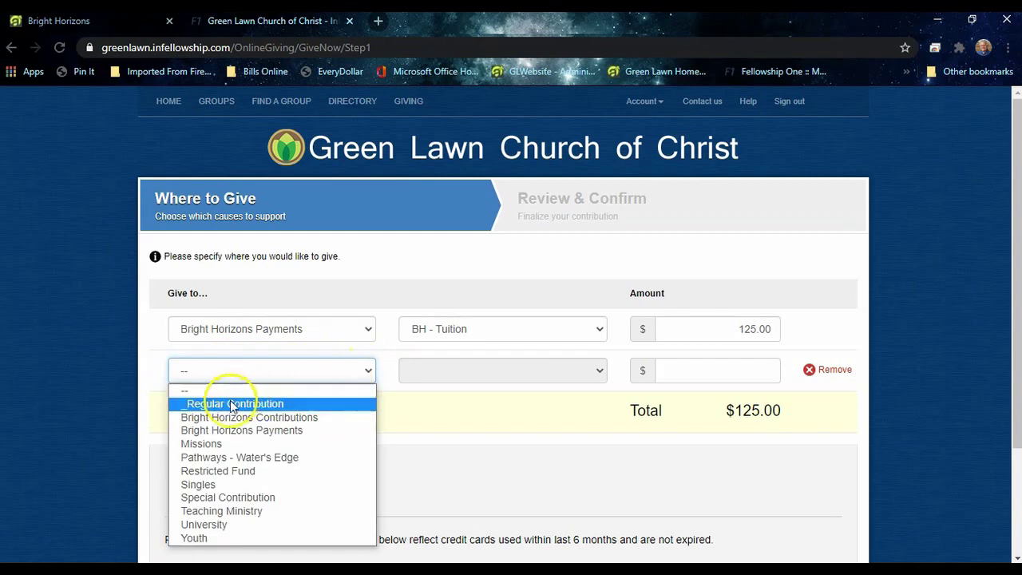
click(226, 431)
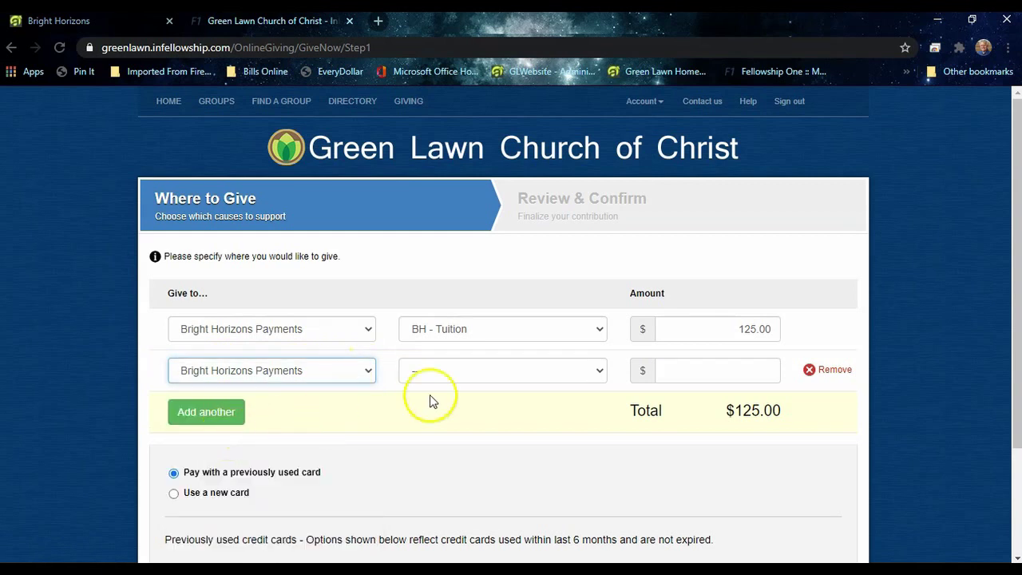
click(599, 374)
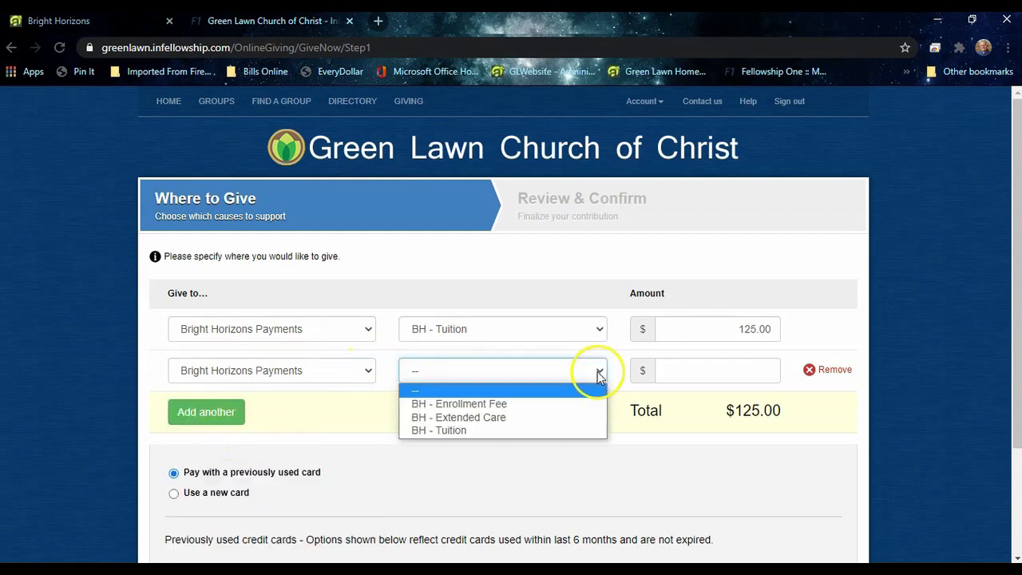
click(436, 429)
click(696, 372)
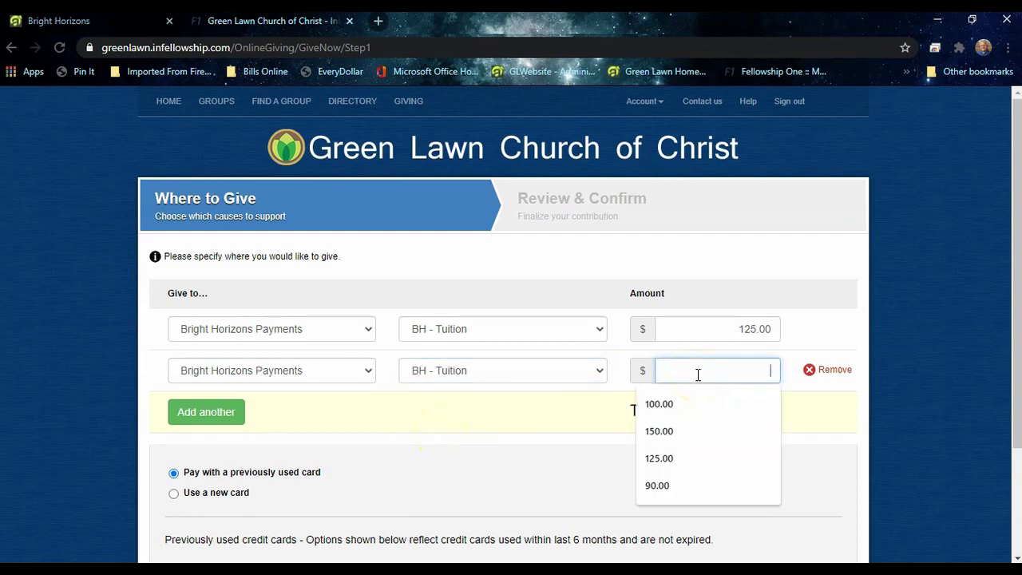
text(140)
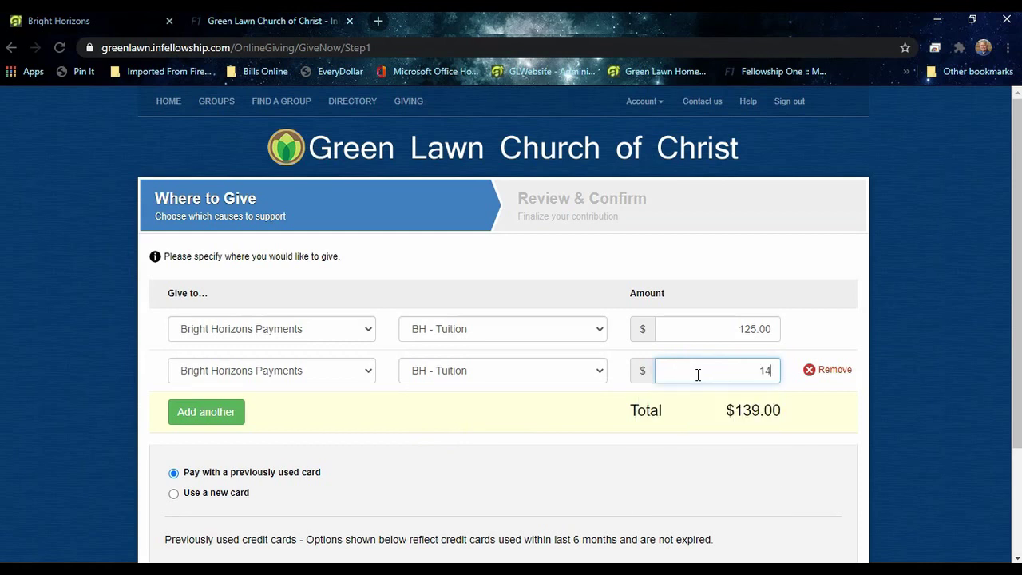
click(539, 409)
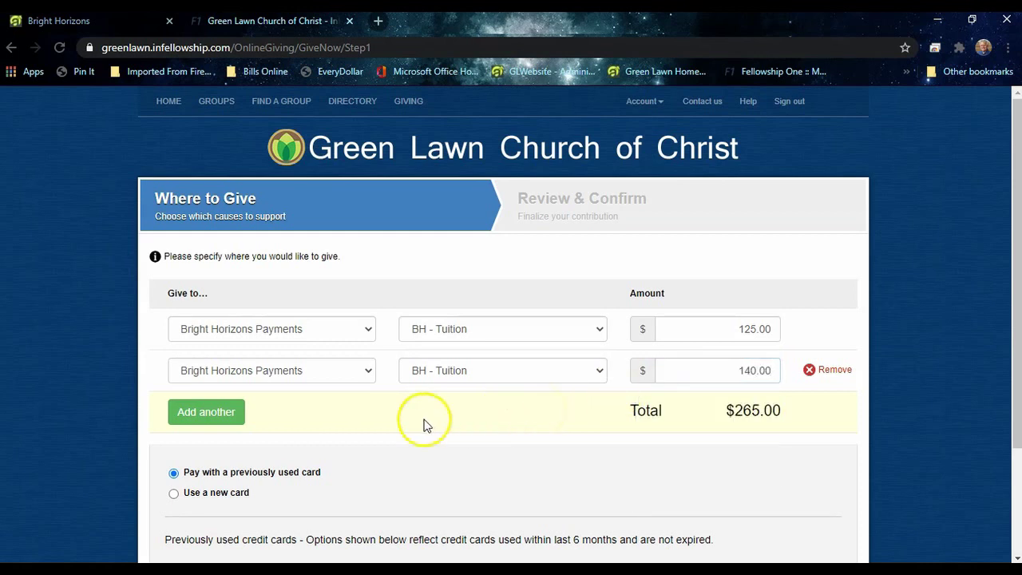
Step: Add a third payment row for Bright Horizons Payments, BH - Extended Care, with an amount of $25
click(211, 419)
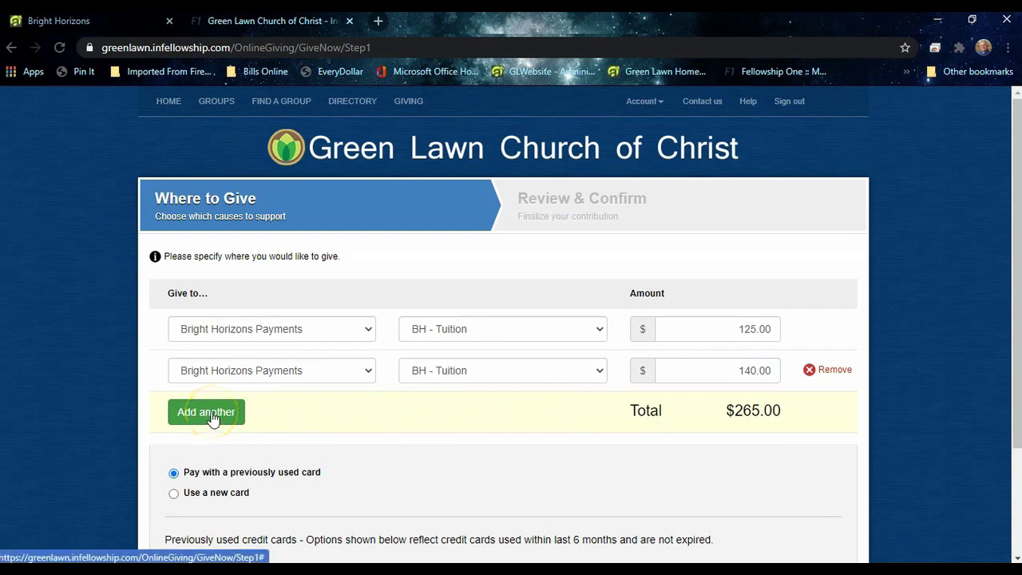
click(366, 416)
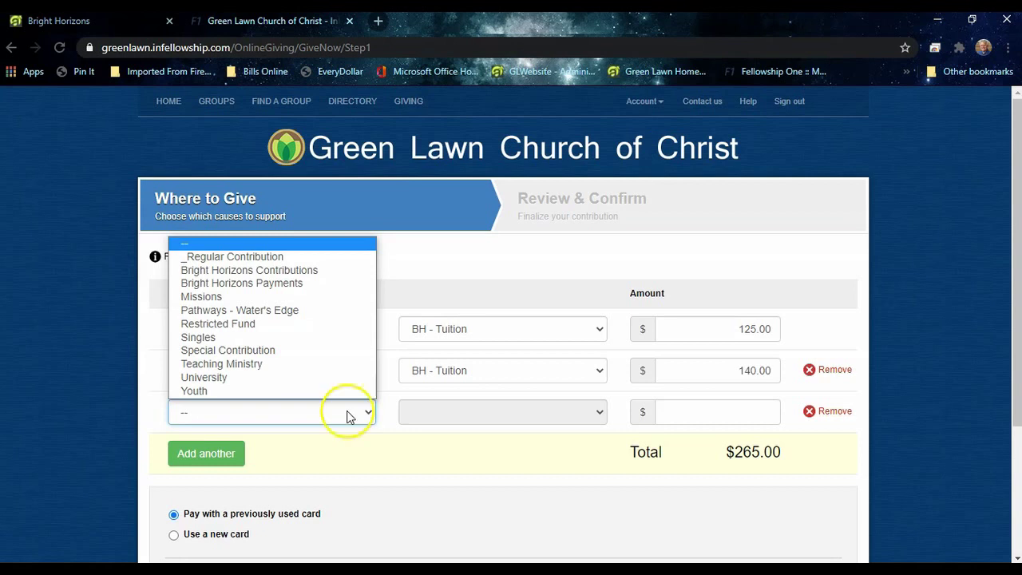
click(273, 284)
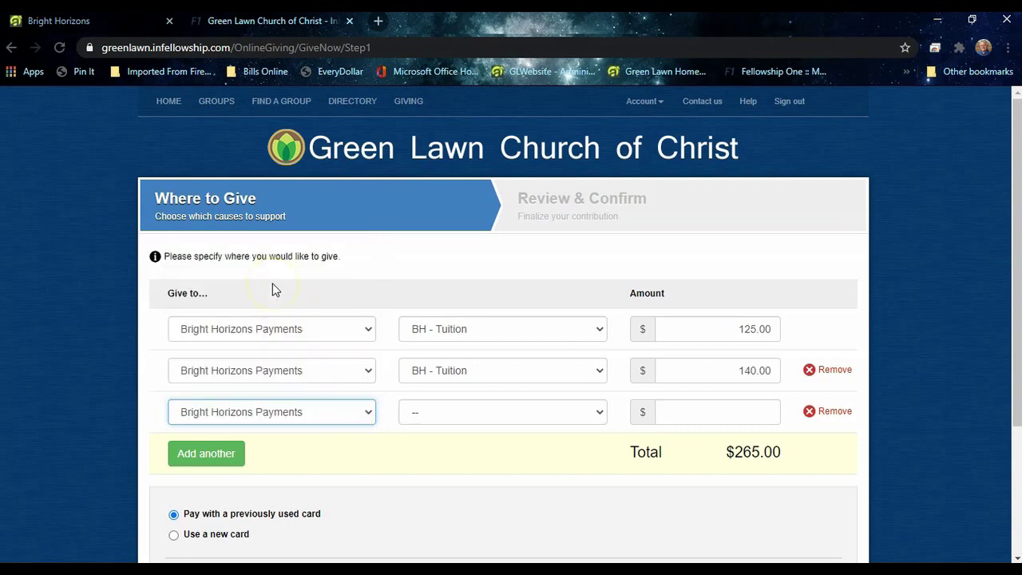
click(595, 413)
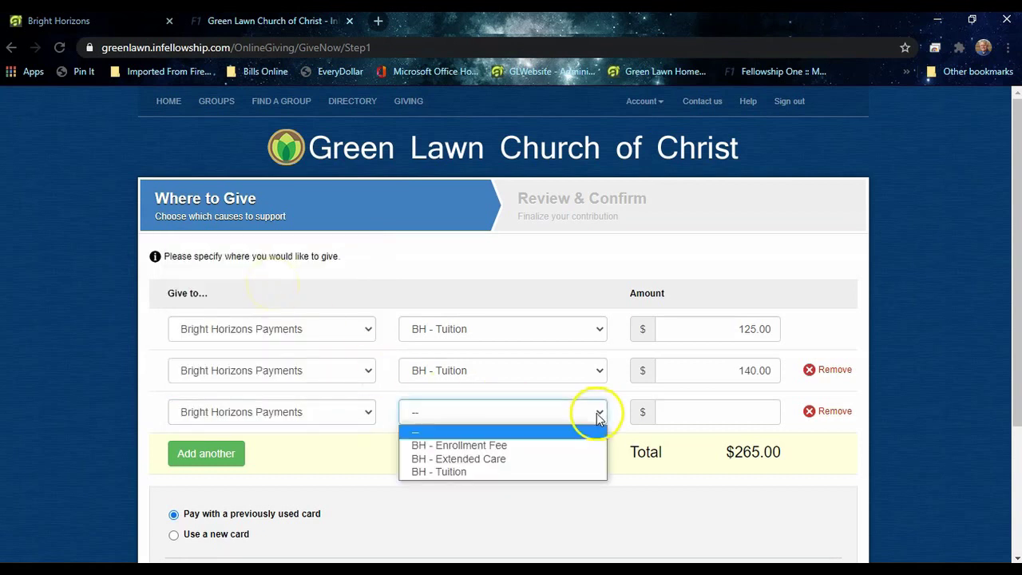
click(447, 459)
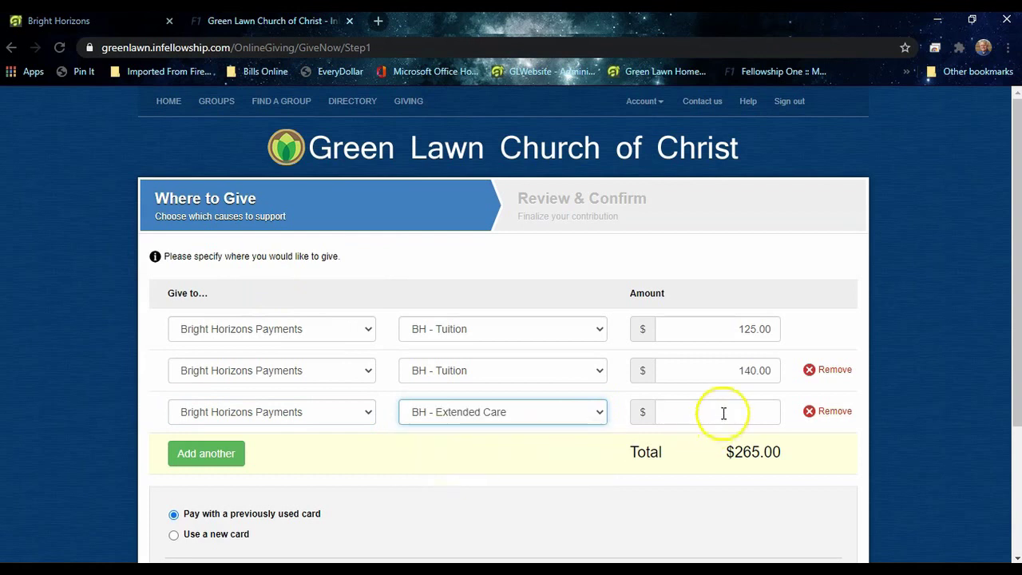
click(723, 413)
text(25)
click(520, 445)
Step: Examine the card and billing fields for using a new card, and return to paying with the previously used card
scroll(520, 444, down, 2)
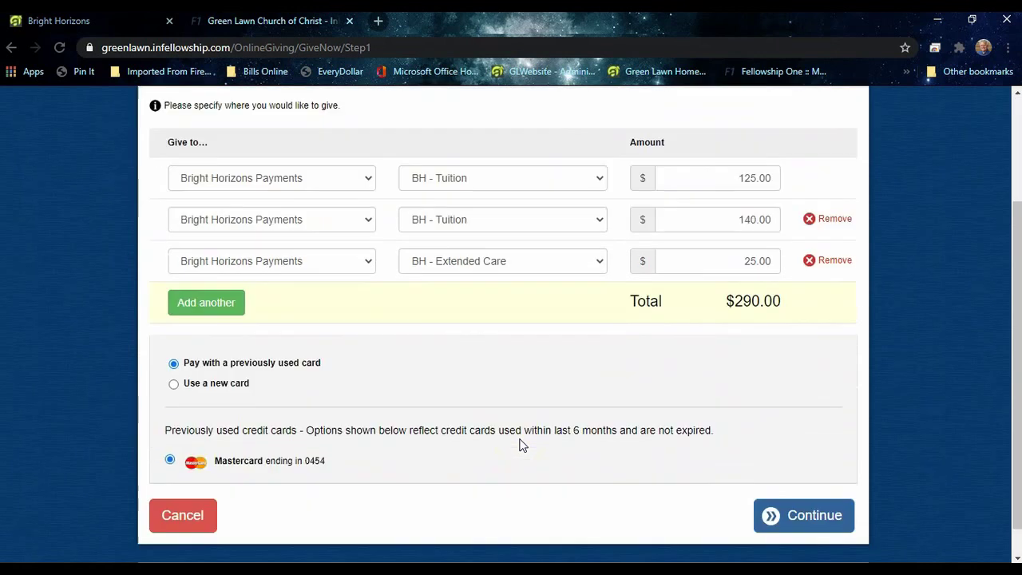
click(550, 317)
scroll(357, 445, down, 1)
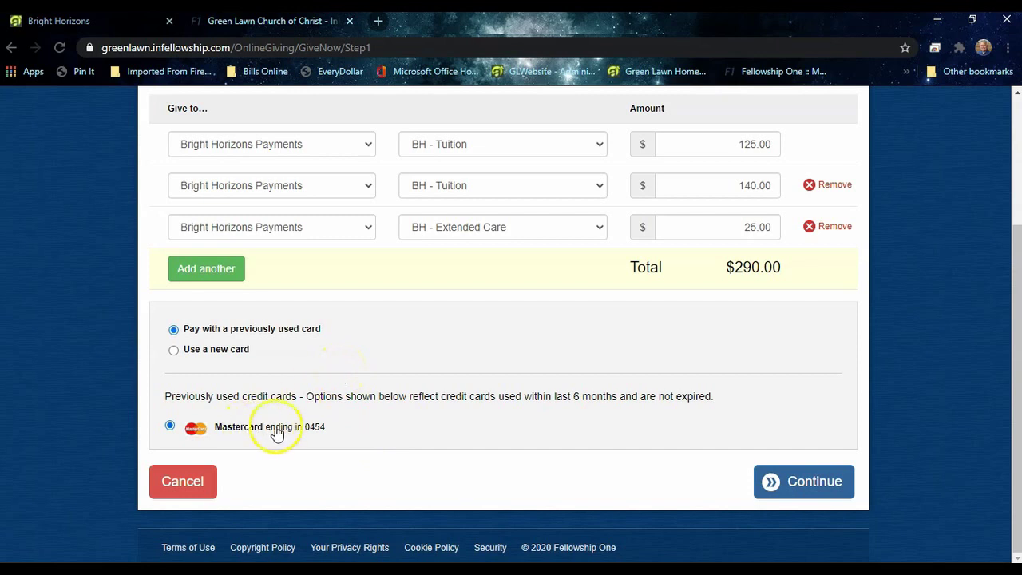
click(175, 353)
scroll(417, 358, down, 2)
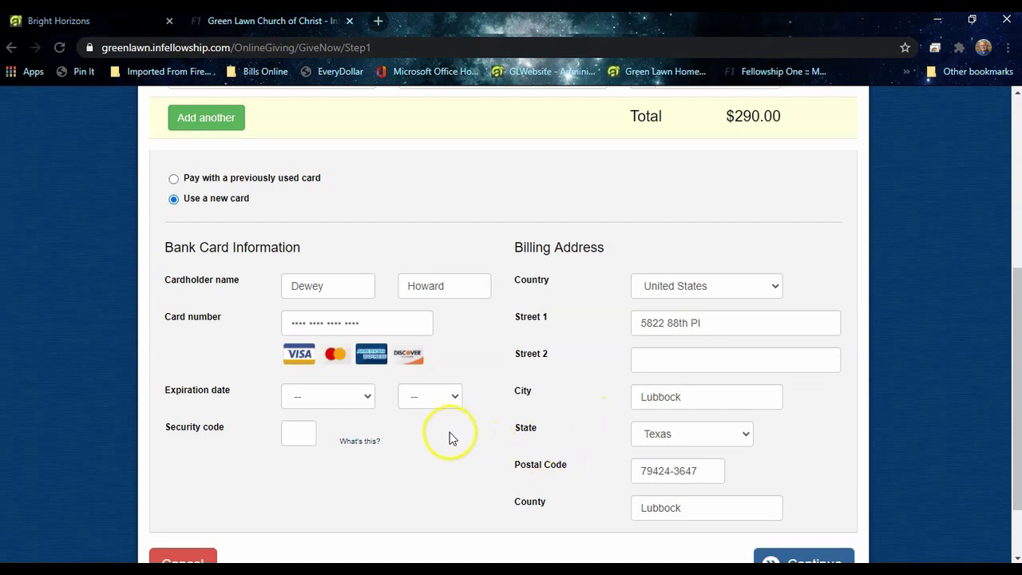
scroll(446, 437, down, 1)
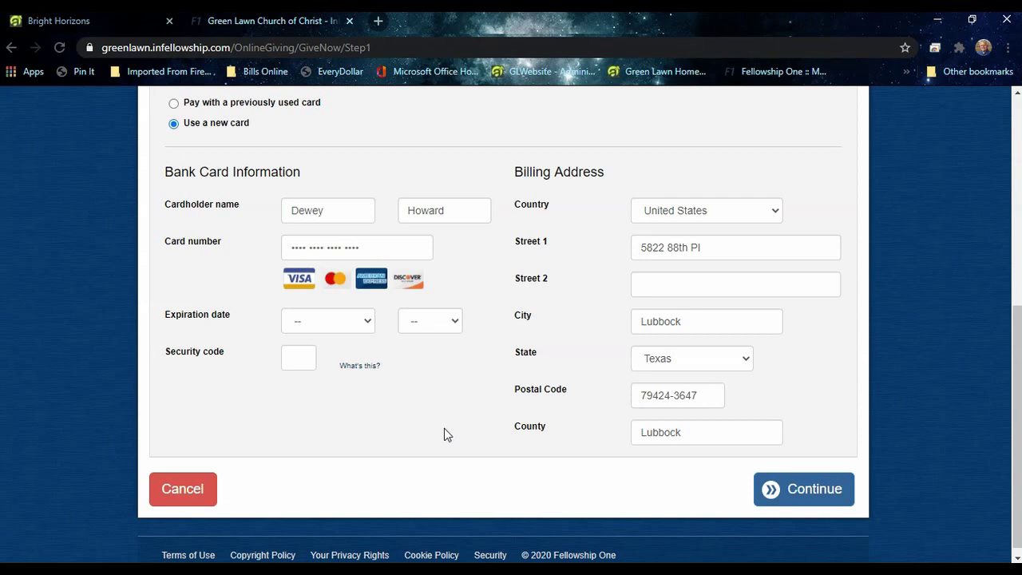
click(173, 103)
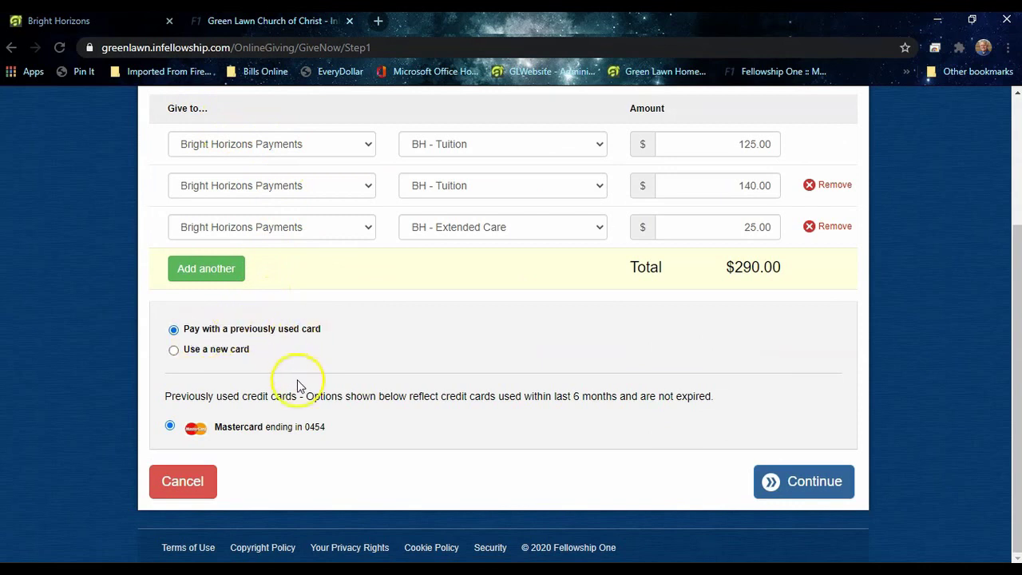
Step: Continue to Review & Confirm, check the contribution and payment details, and cancel the payment without processing it
click(808, 481)
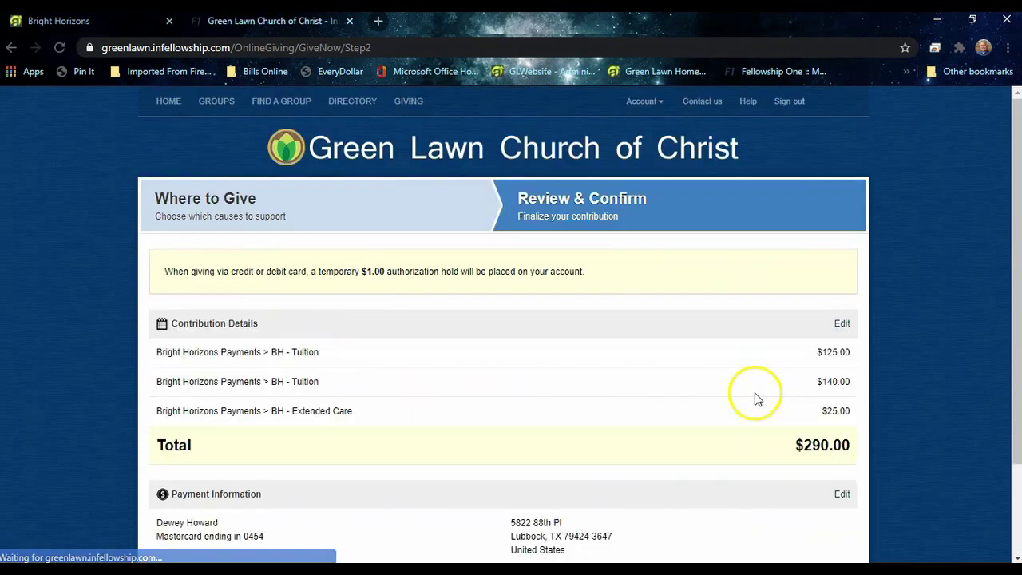
scroll(662, 351, down, 1)
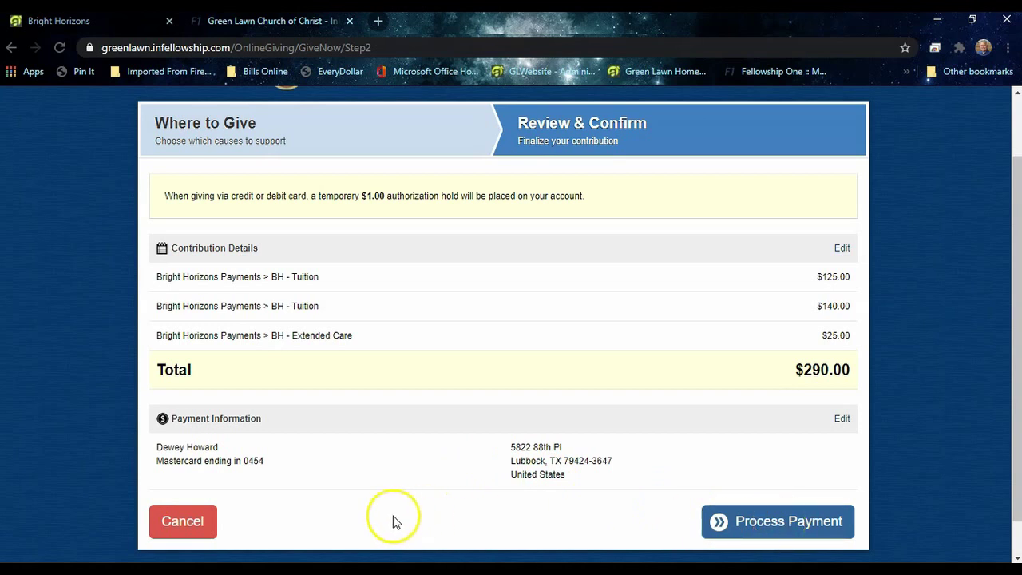
click(183, 522)
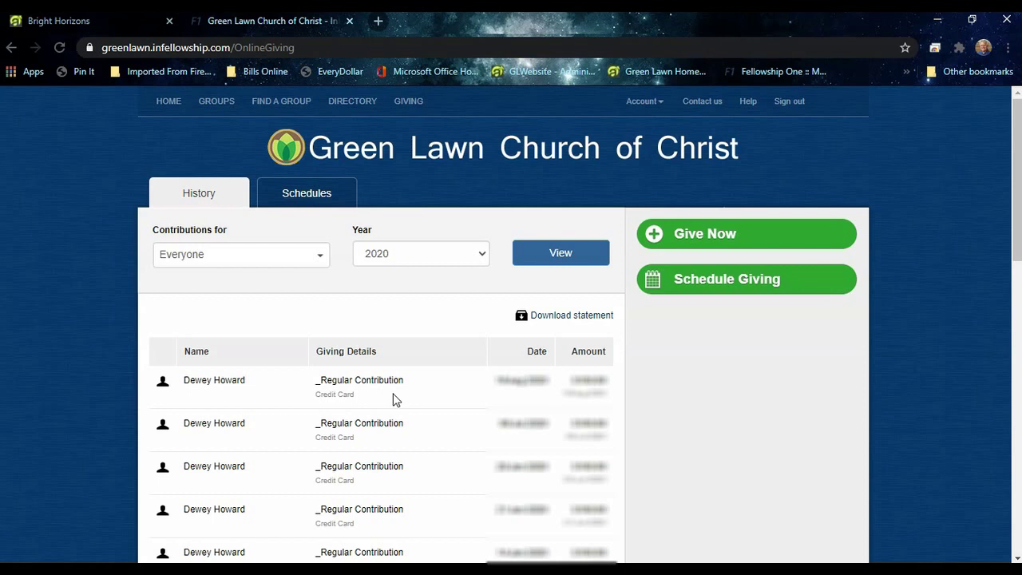
Step: Start a scheduled payment for Bright Horizons Payments, BH - Tuition, with an amount of $125, and continue to the giving schedule
click(714, 286)
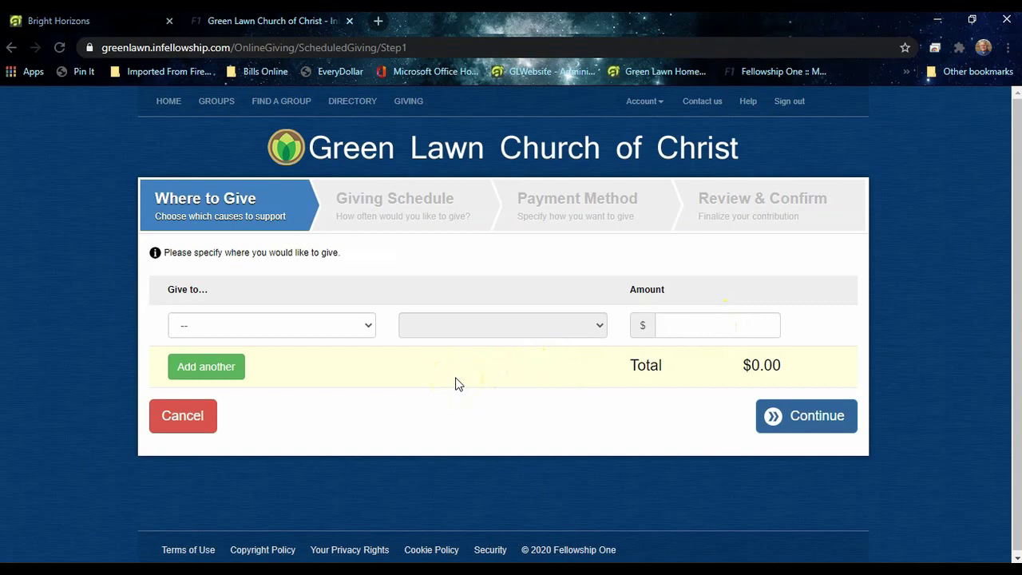
click(367, 327)
click(257, 386)
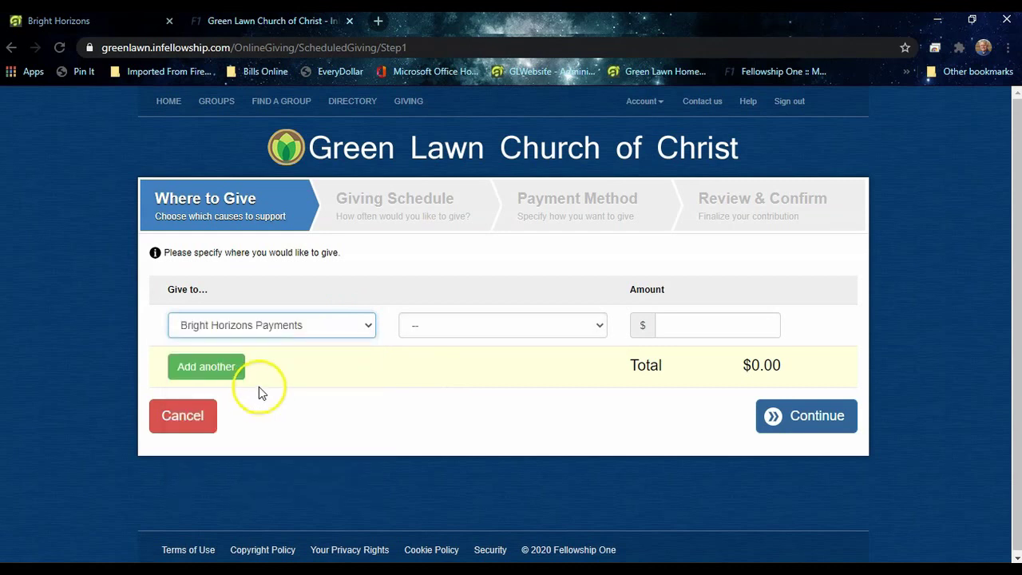
click(601, 327)
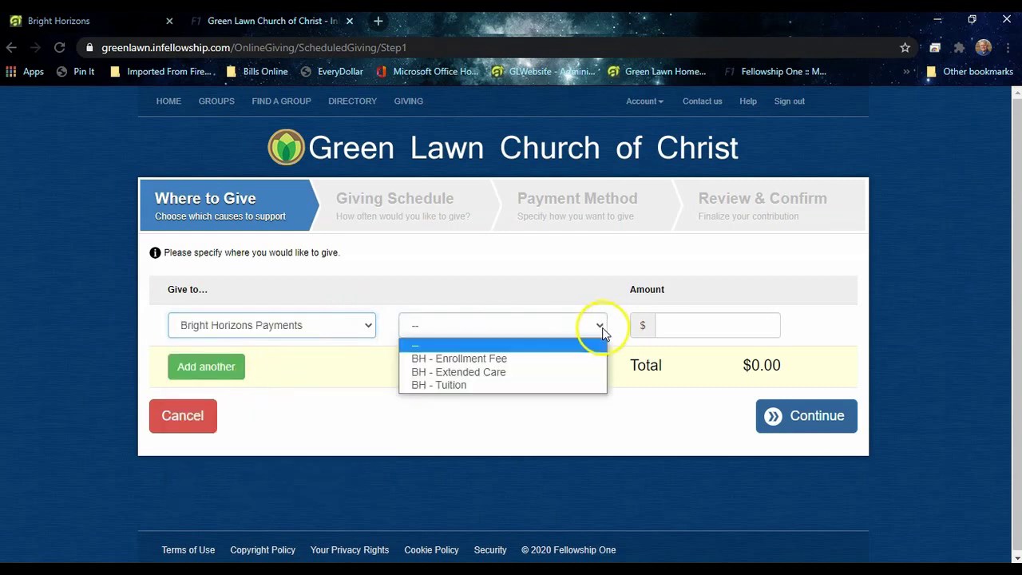
click(489, 385)
click(703, 334)
text(125)
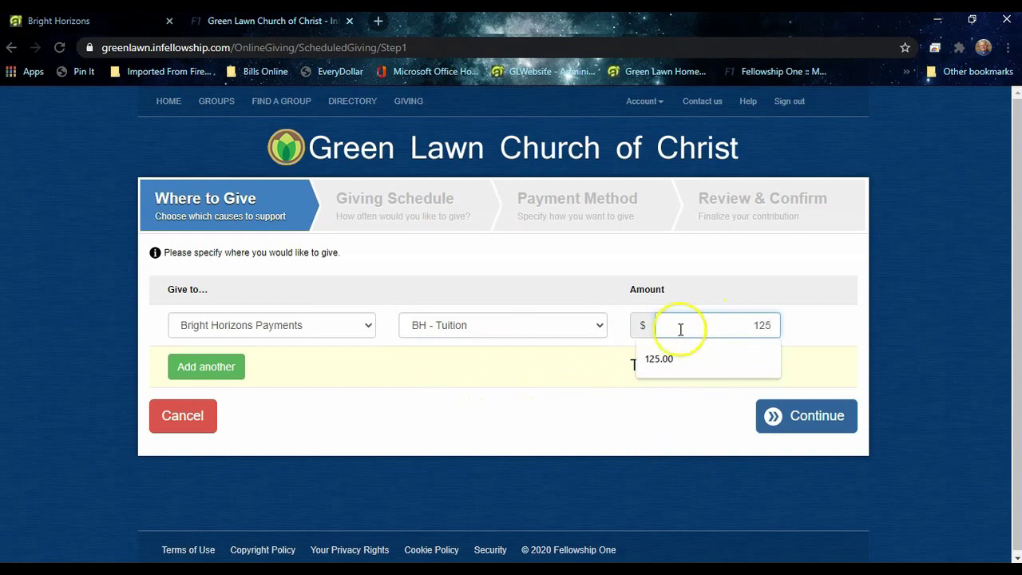
click(600, 383)
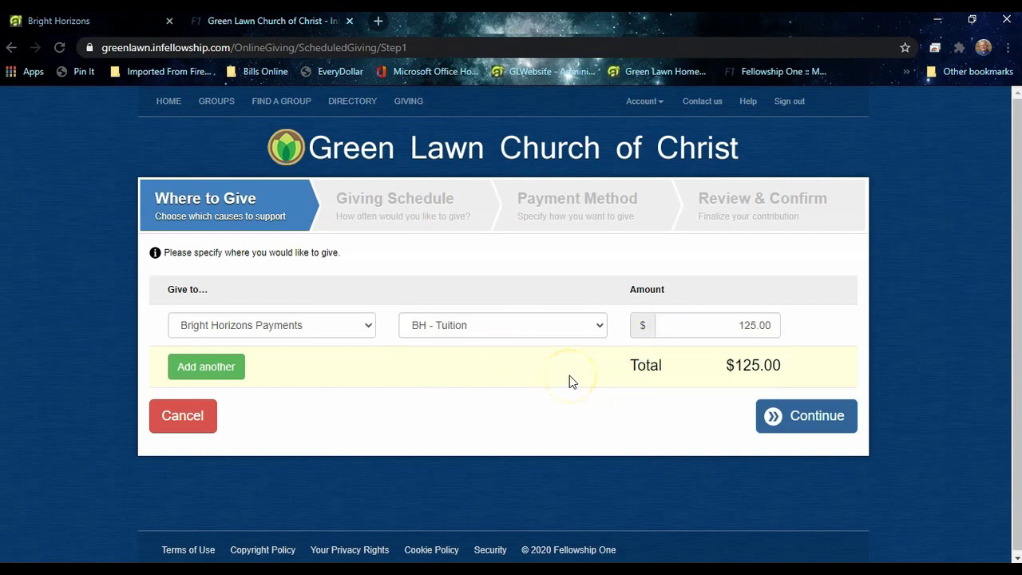
click(781, 415)
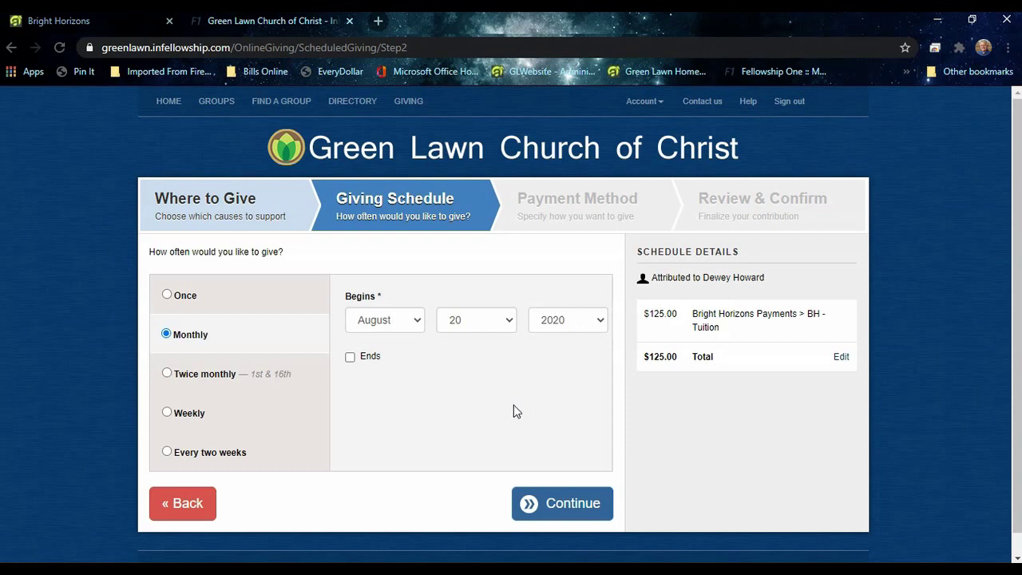
Step: Set the monthly schedule to begin on September 25, 2020
click(500, 409)
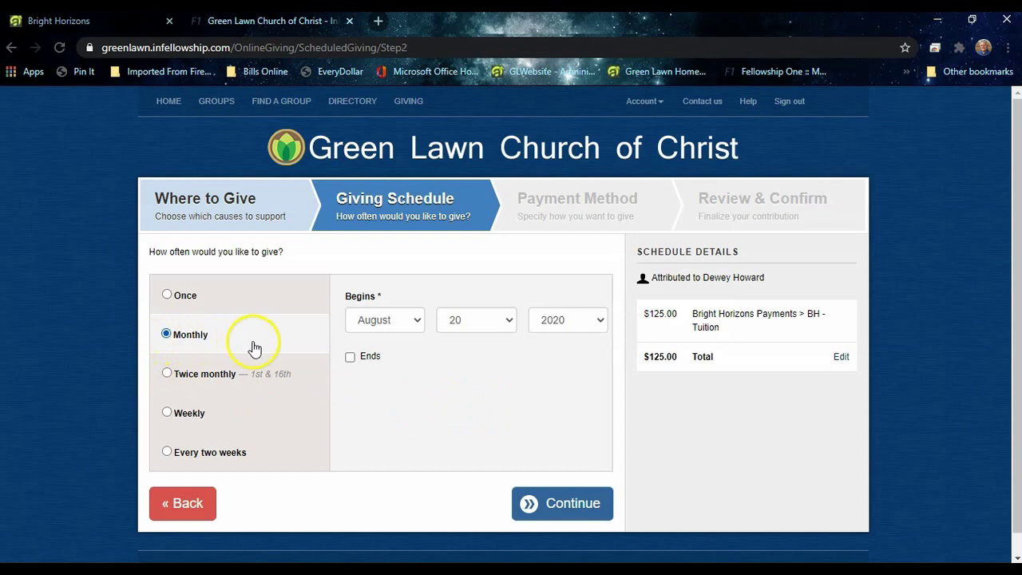
click(419, 321)
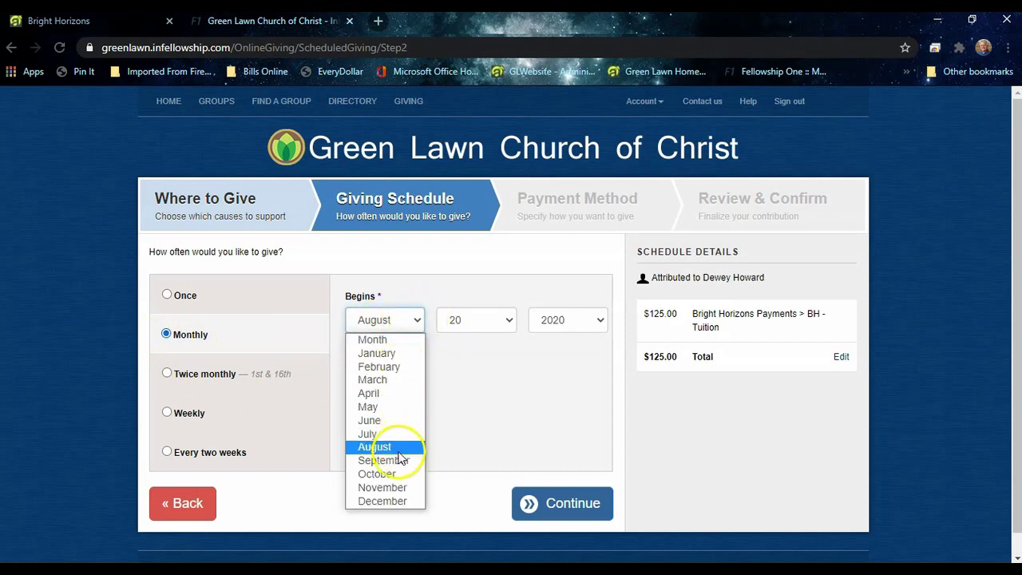
click(391, 458)
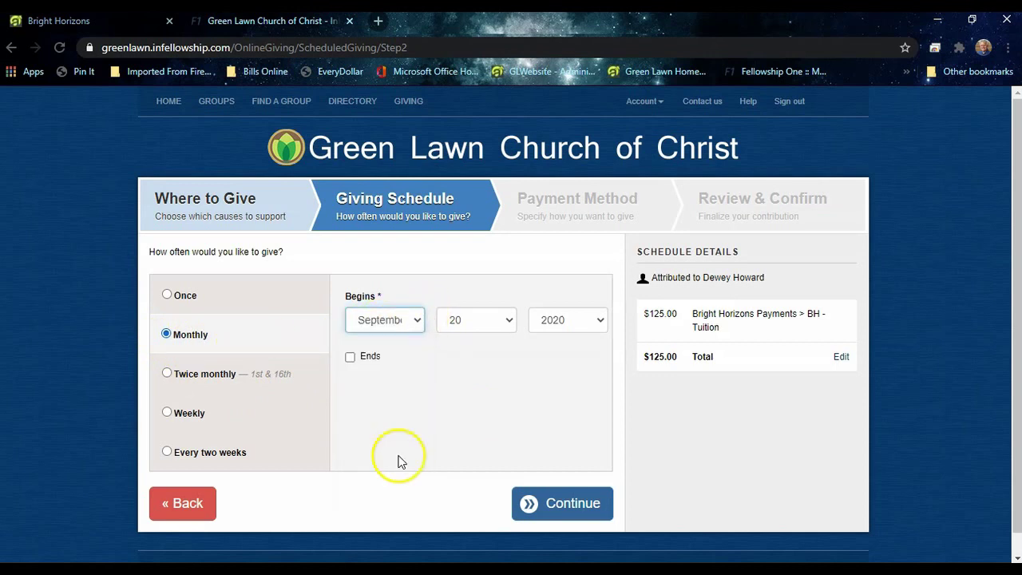
click(509, 321)
scroll(506, 279, down, 3)
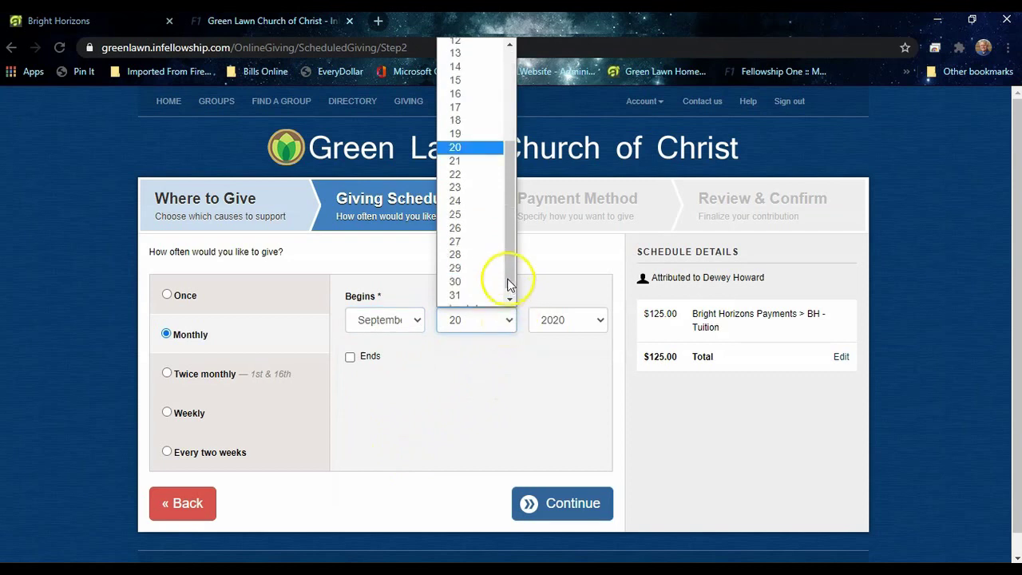
click(461, 207)
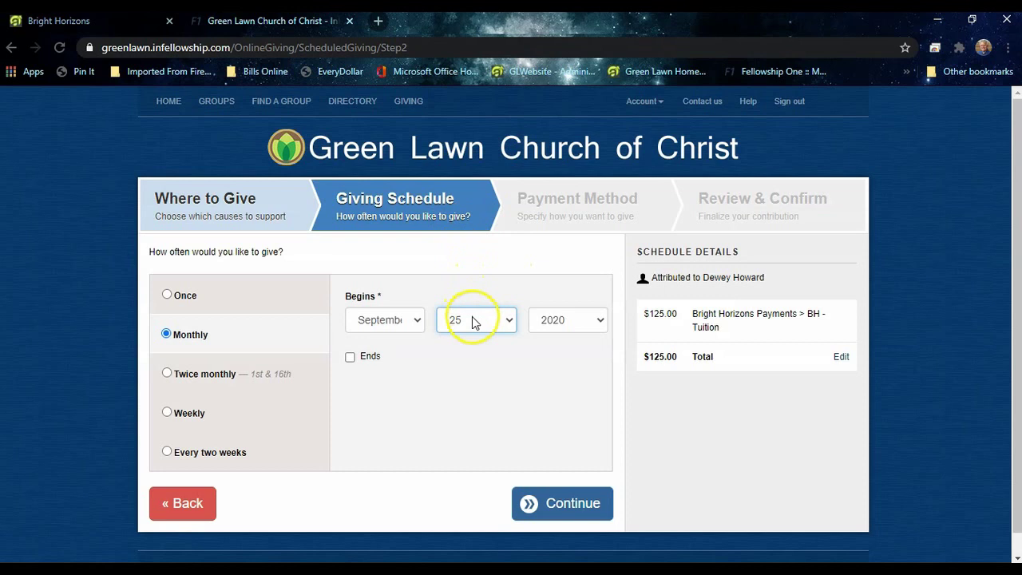
Step: Give the monthly schedule an end date of December 2020 and continue to the payment method
click(349, 356)
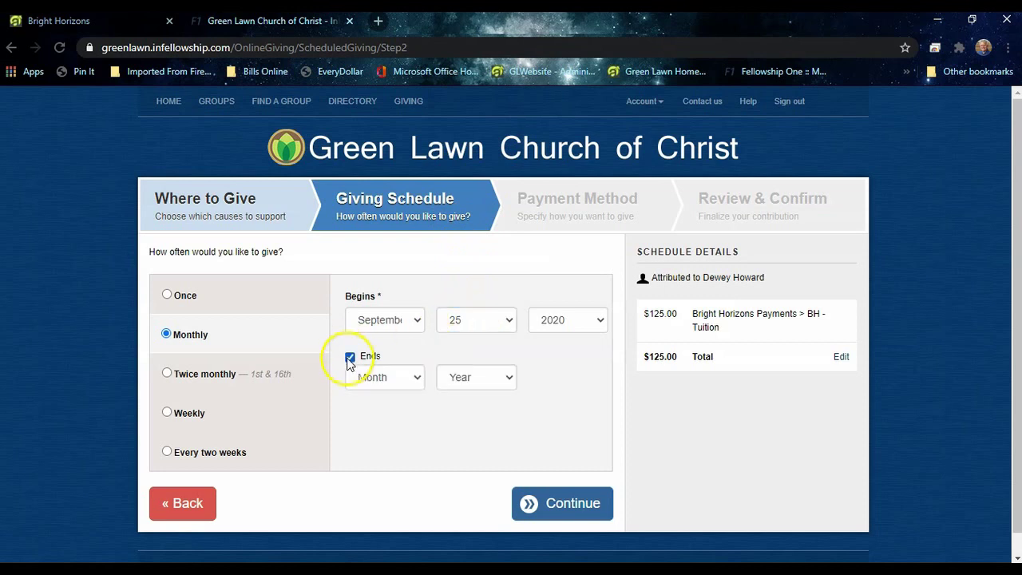
click(415, 380)
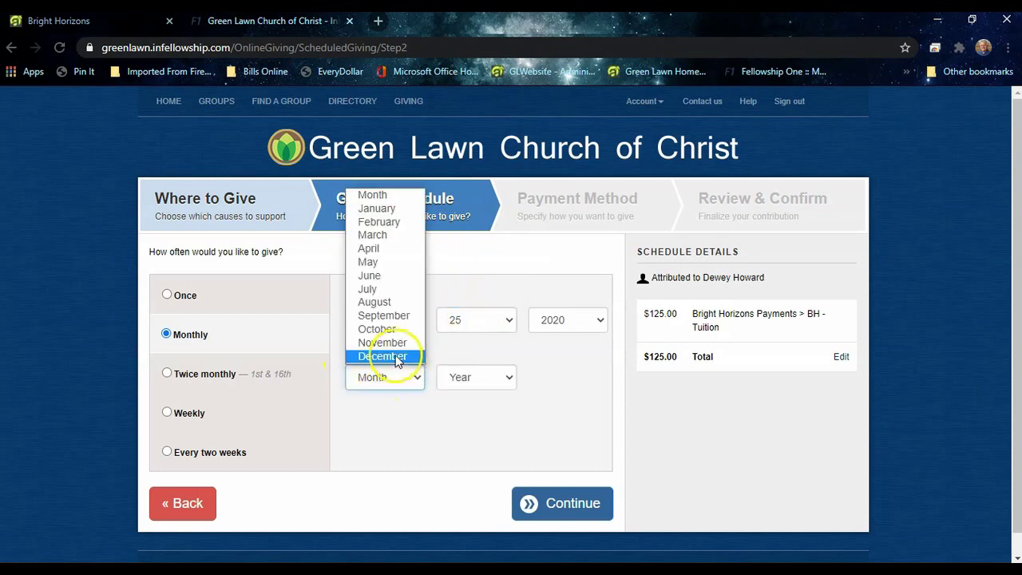
click(408, 357)
click(477, 379)
click(469, 412)
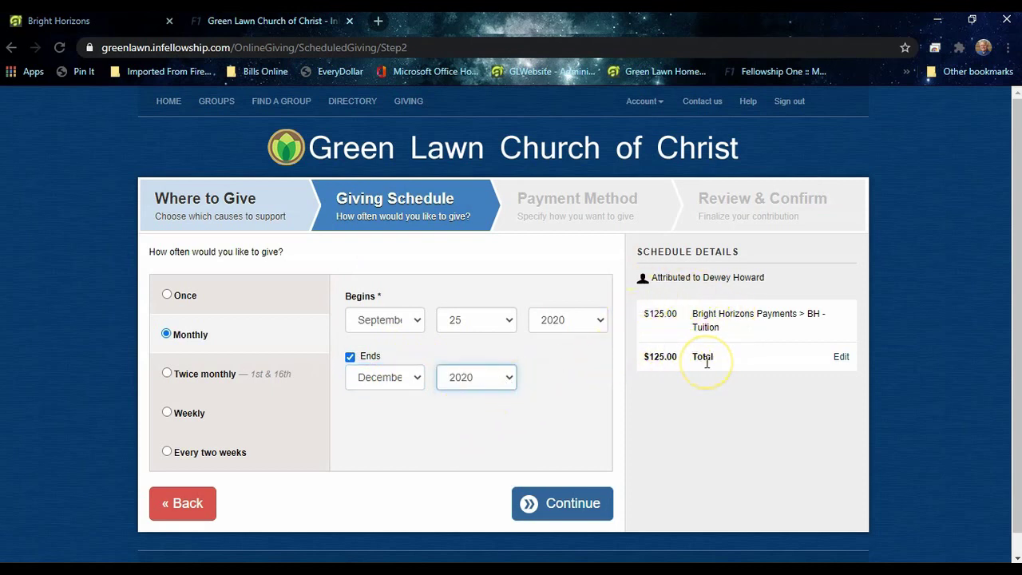
click(568, 502)
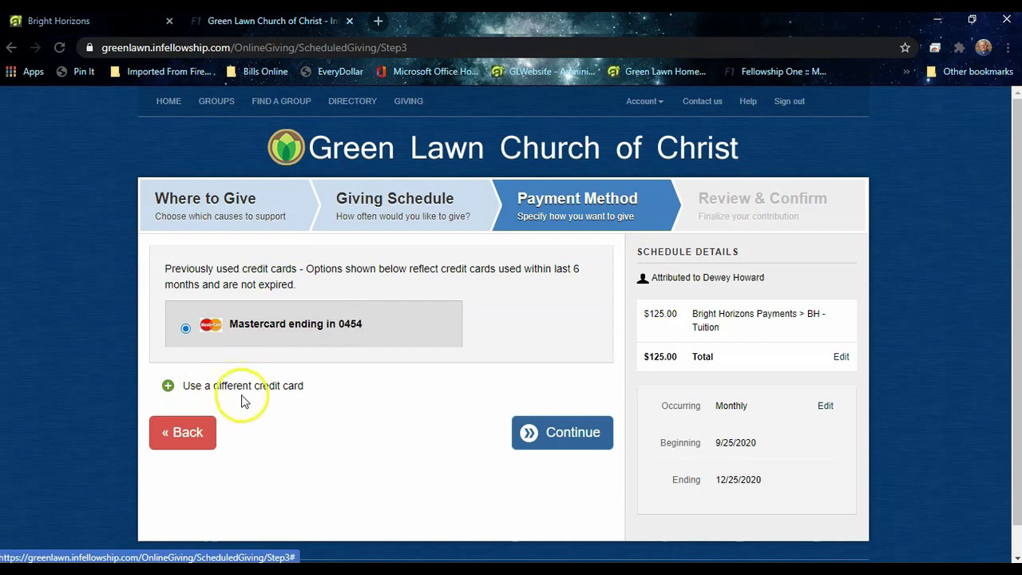
Step: Keep the previously used card, accept the acknowledgement on the review page, and process the schedule
click(564, 438)
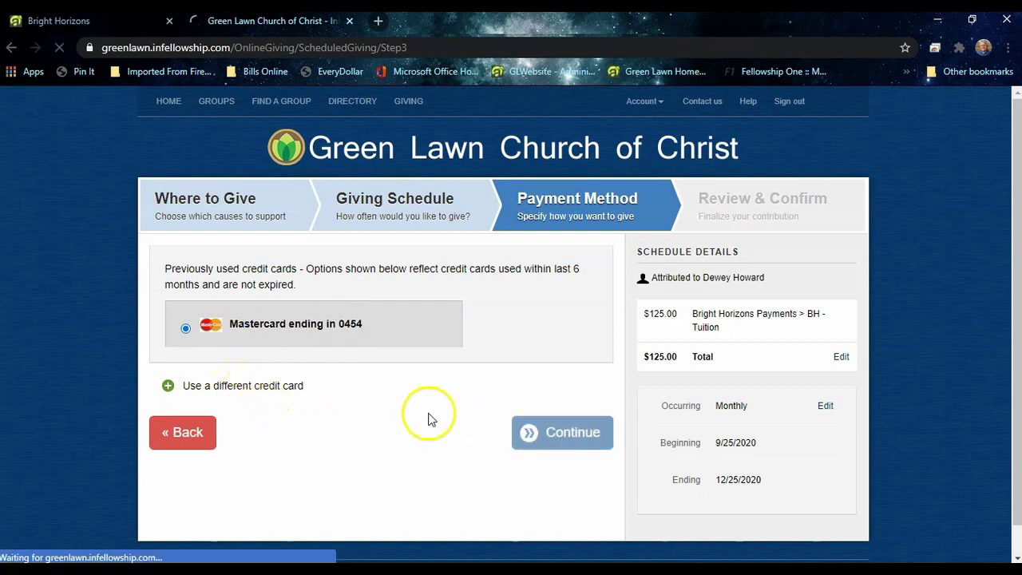
scroll(611, 427, down, 1)
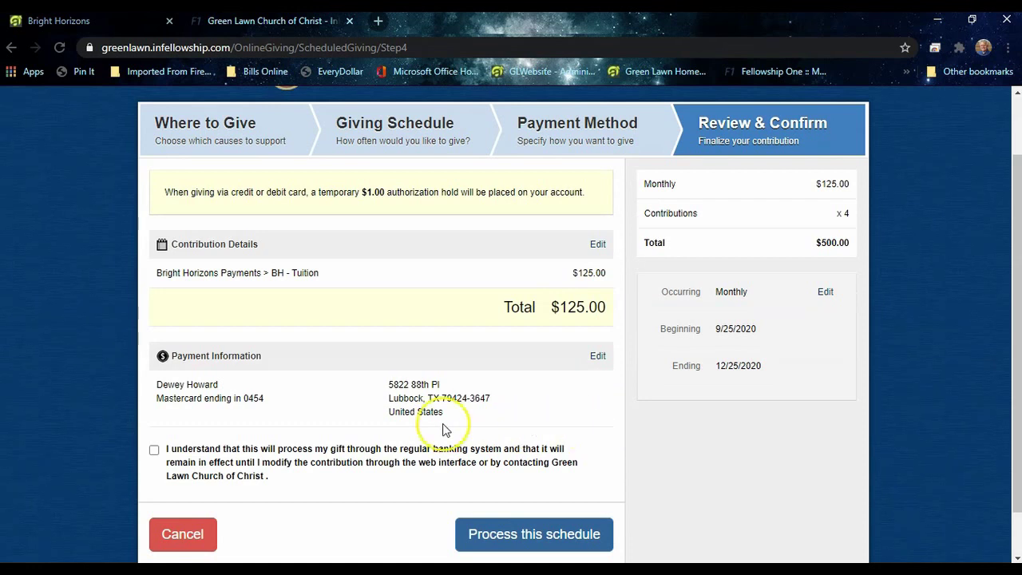
click(154, 450)
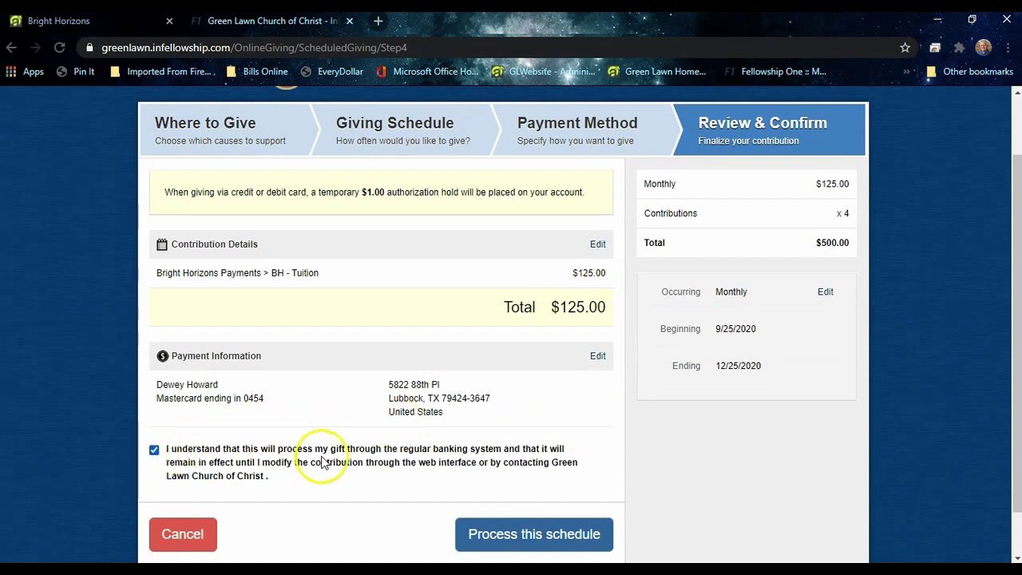
click(490, 531)
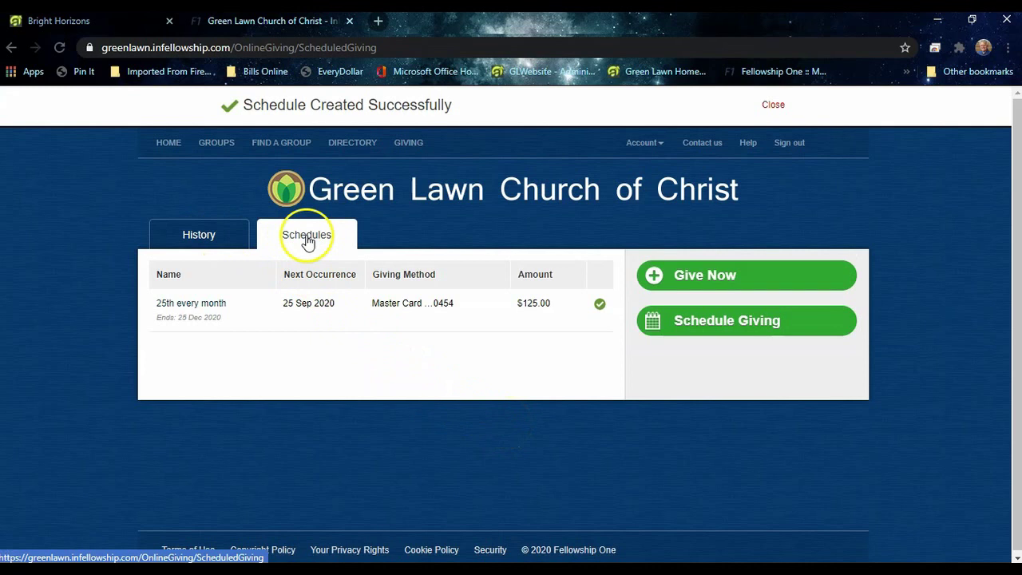
Step: View the contribution history and return to the list of scheduled payments
click(199, 236)
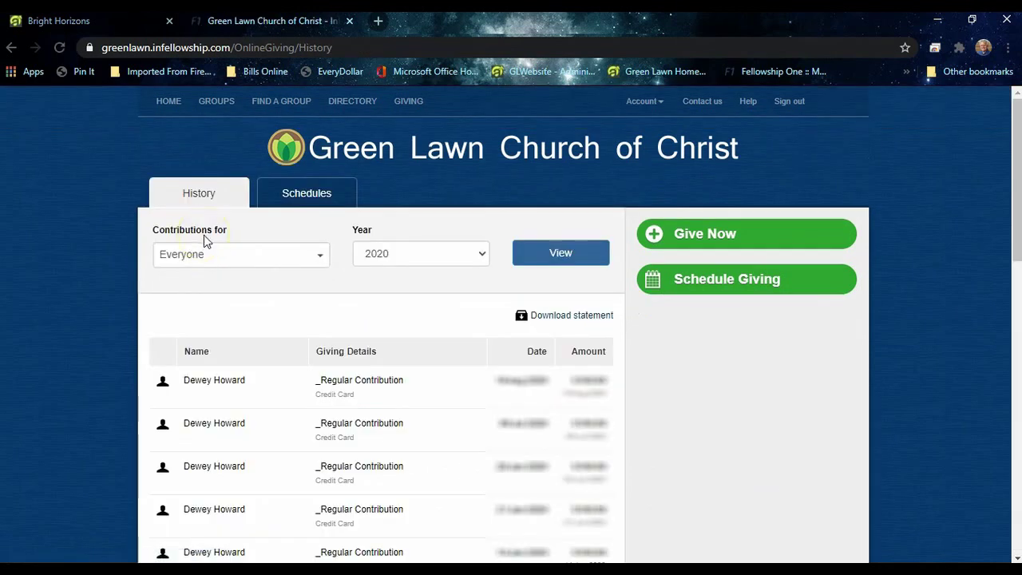
click(235, 321)
click(300, 198)
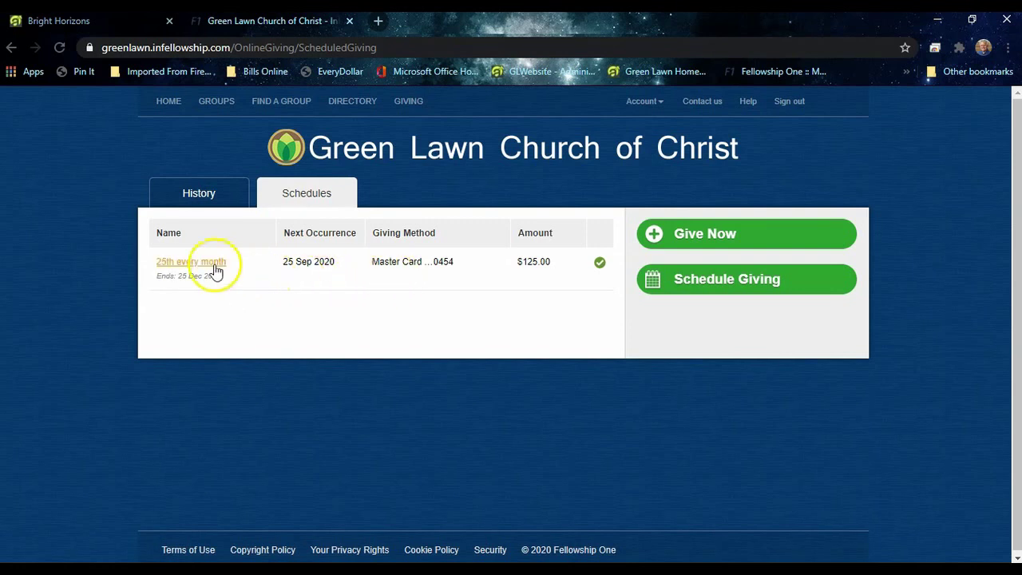
Step: Open the "25th every month" schedule and delete it, confirming the deletion
click(188, 266)
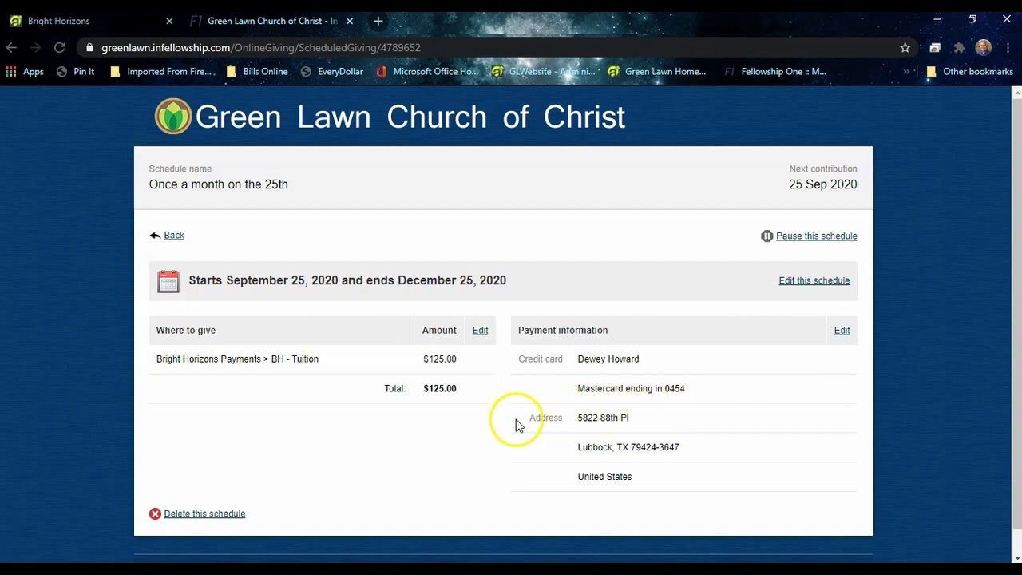
click(192, 517)
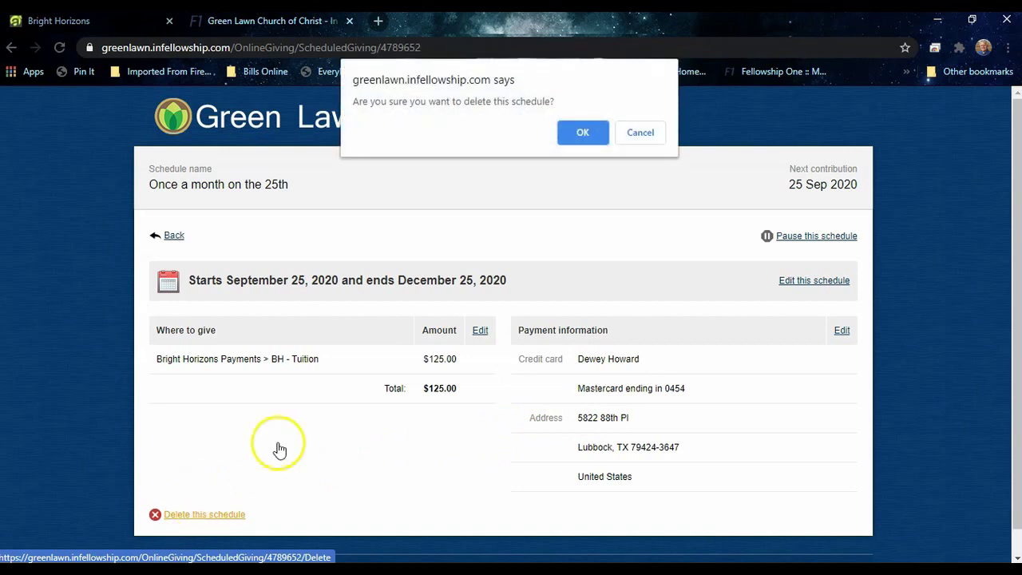
click(589, 131)
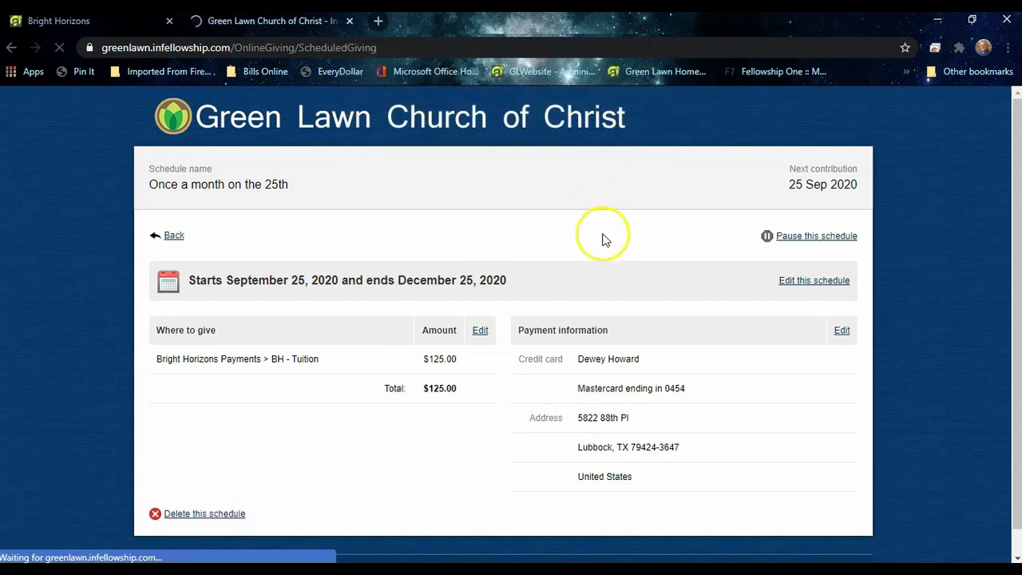